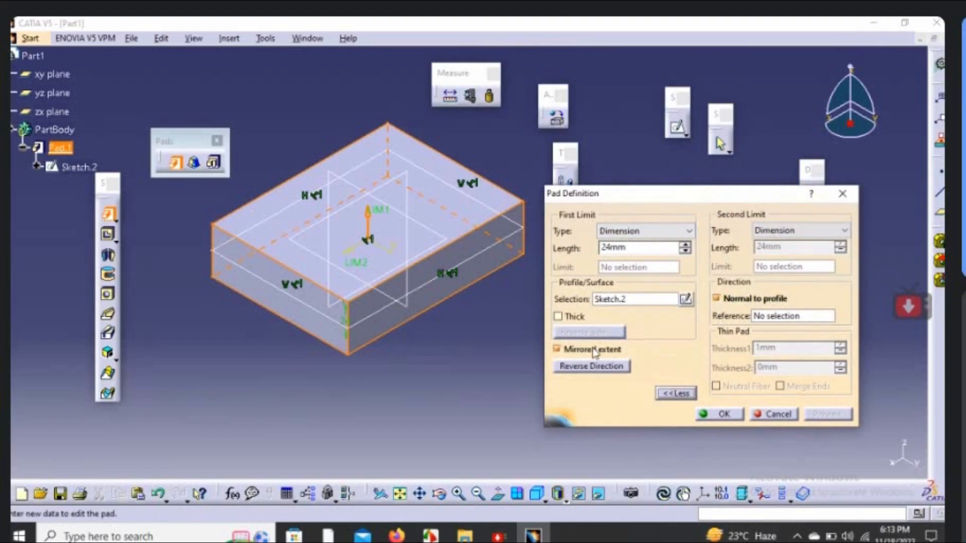
# Turn off the pad's mirrored extent, preview it, and raise the second limit length to 10 mm.
pyautogui.click(594, 351)
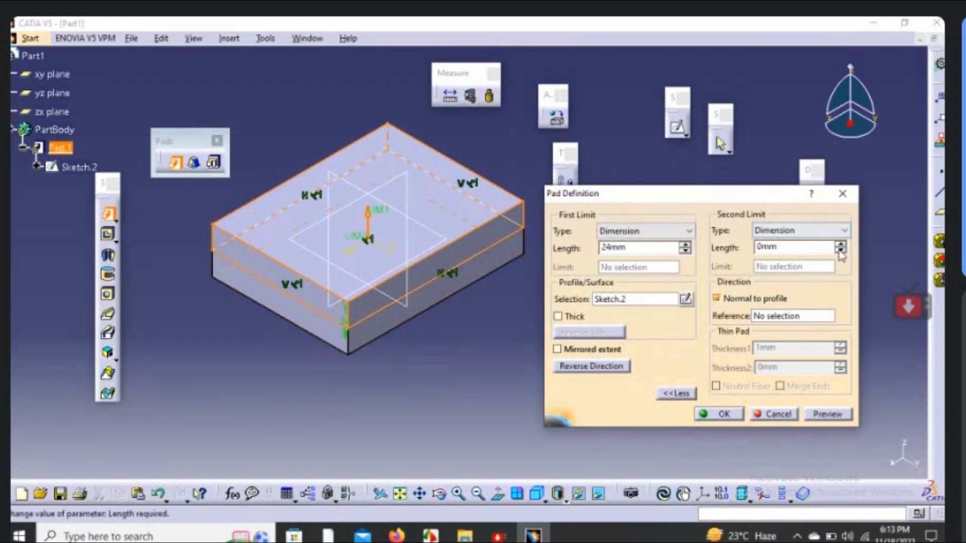
pyautogui.click(823, 413)
pyautogui.click(840, 243)
pyautogui.click(840, 244)
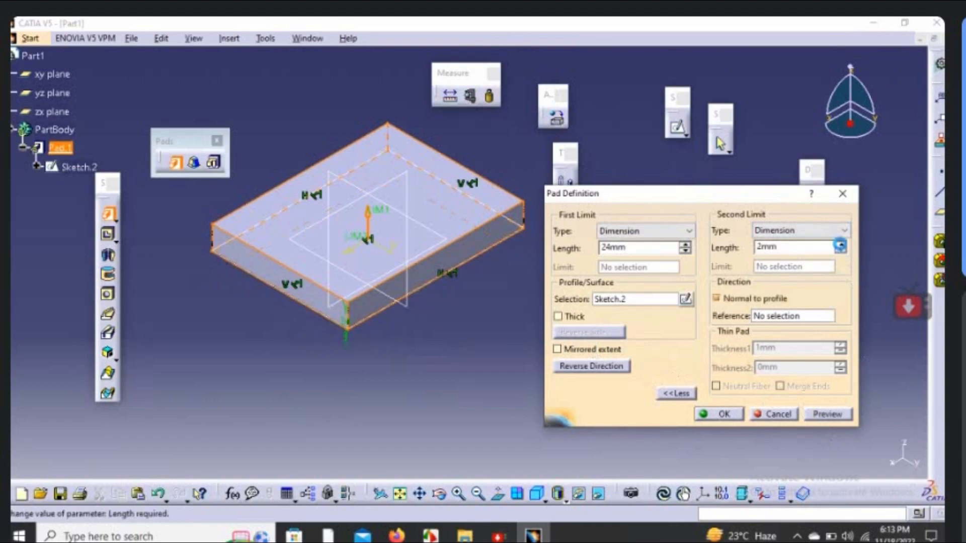
pyautogui.click(839, 244)
pyautogui.click(839, 244)
pyautogui.click(839, 244)
pyautogui.click(840, 244)
pyautogui.click(675, 394)
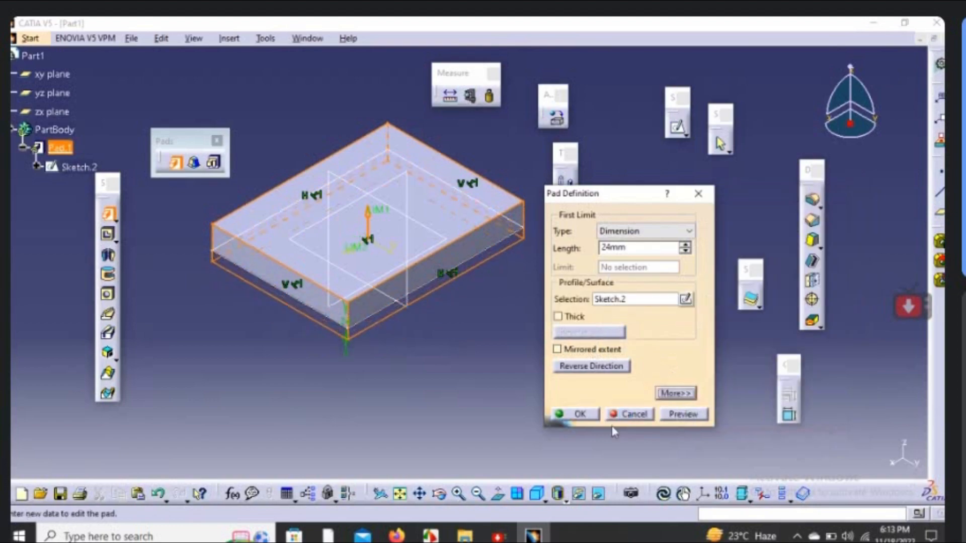
pyautogui.click(677, 395)
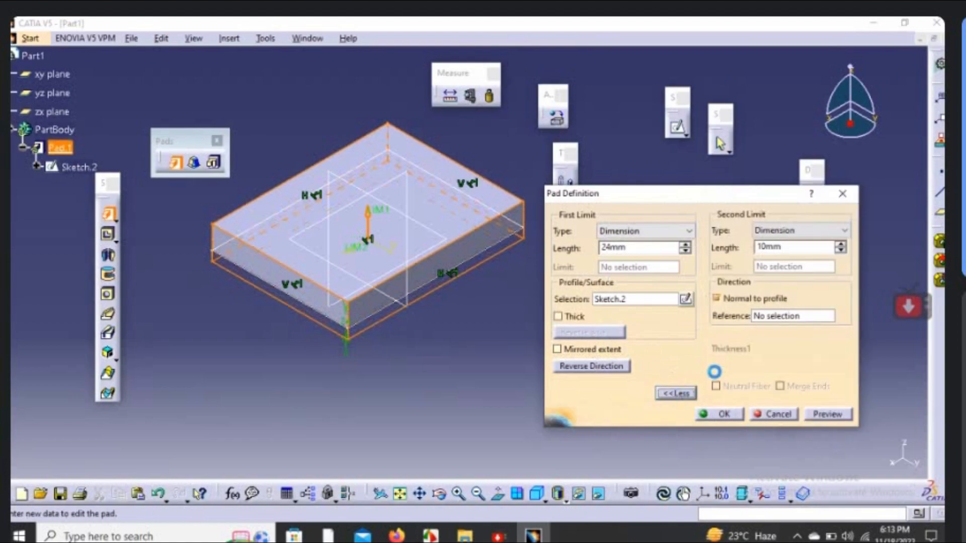
# Set the pad's second limit length to 40 mm and preview the block.
pyautogui.click(840, 245)
pyautogui.click(839, 245)
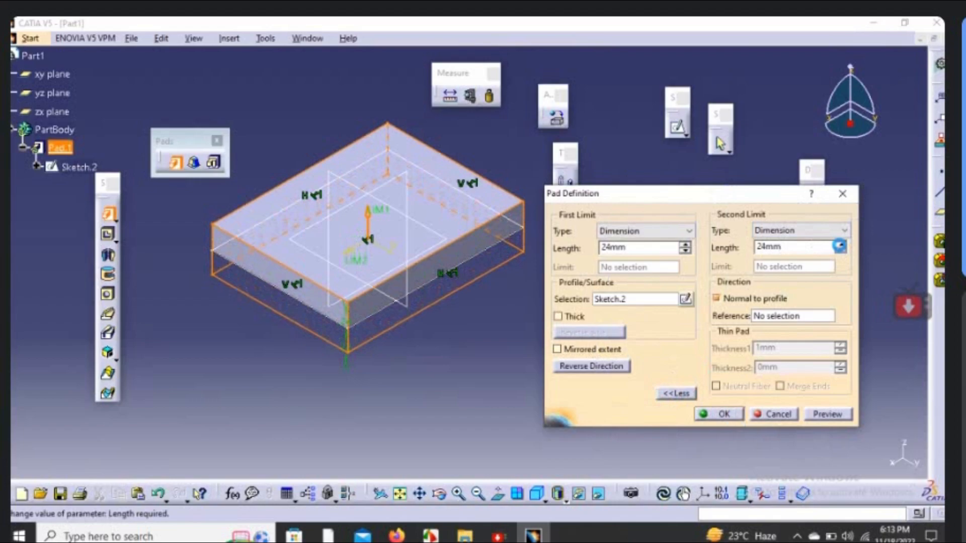
pyautogui.click(839, 245)
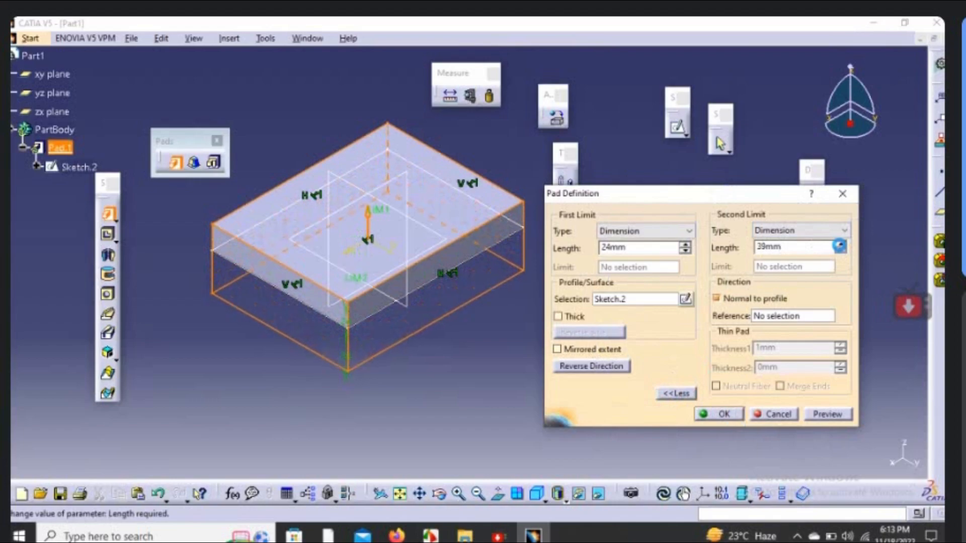
pyautogui.click(816, 415)
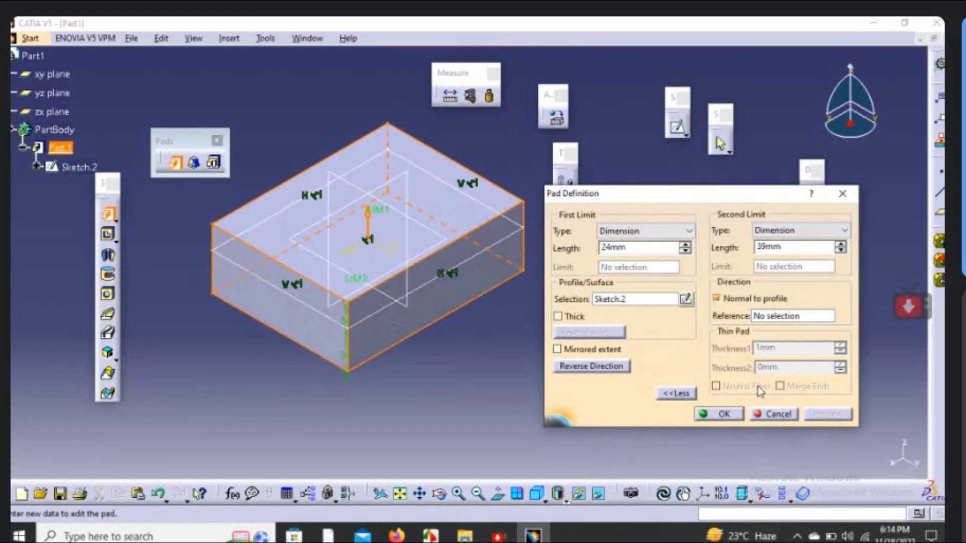
pyautogui.click(800, 246)
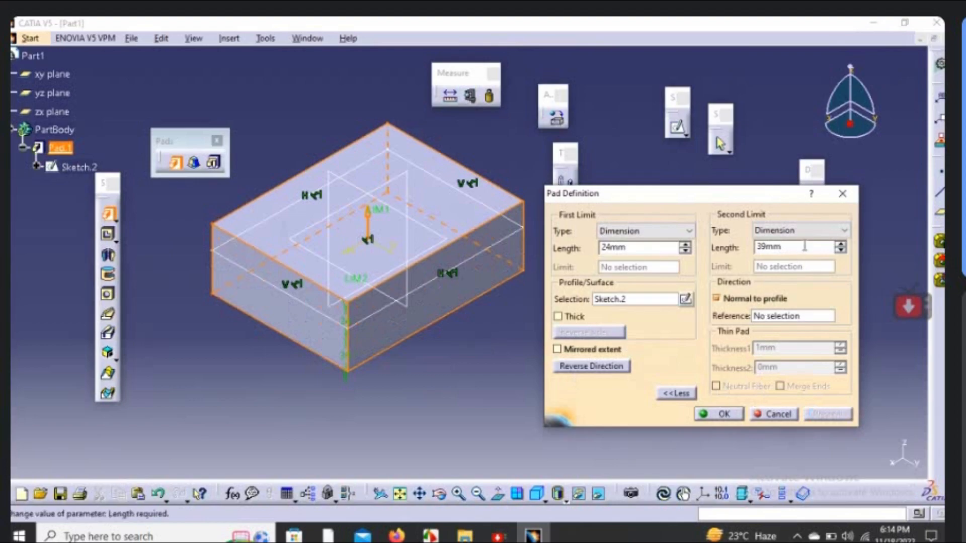
pyautogui.click(839, 245)
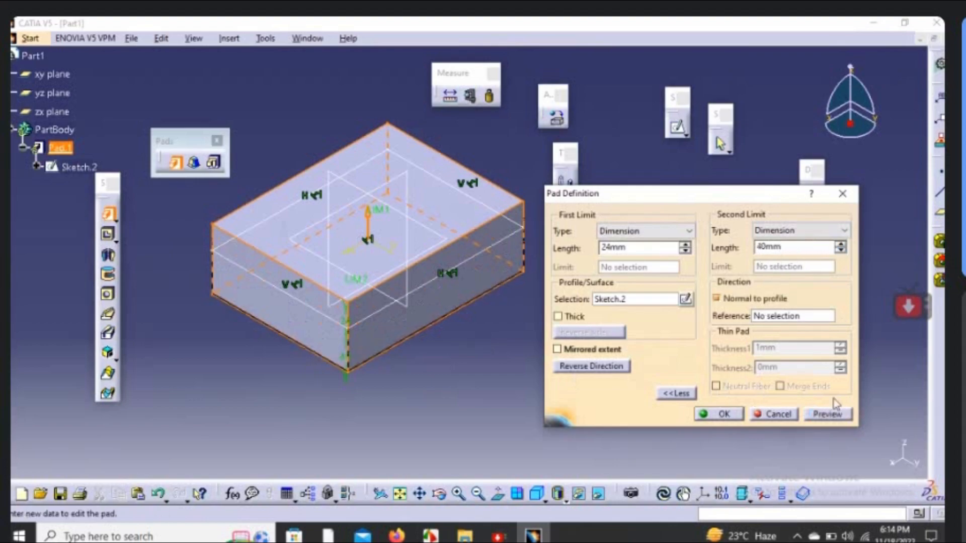
pyautogui.click(835, 415)
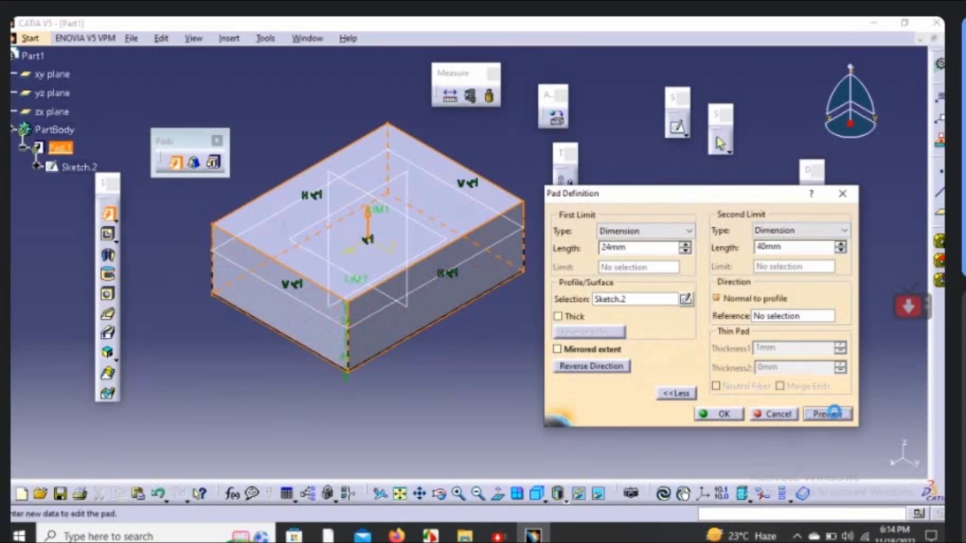
# Set the pad's first limit length to 20 mm and reverse its extrusion direction, previewing both changes.
pyautogui.click(686, 251)
pyautogui.click(686, 251)
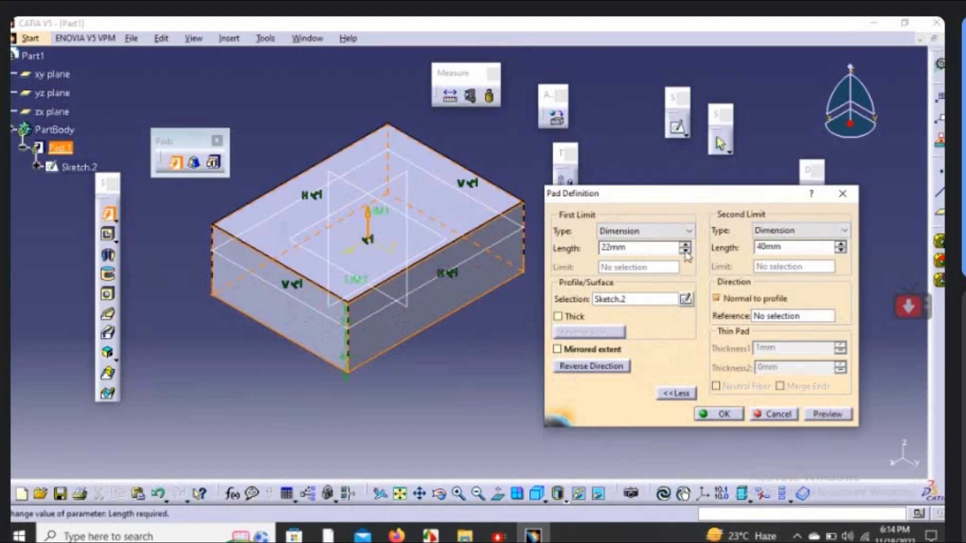
pyautogui.click(685, 251)
pyautogui.click(686, 252)
pyautogui.click(816, 413)
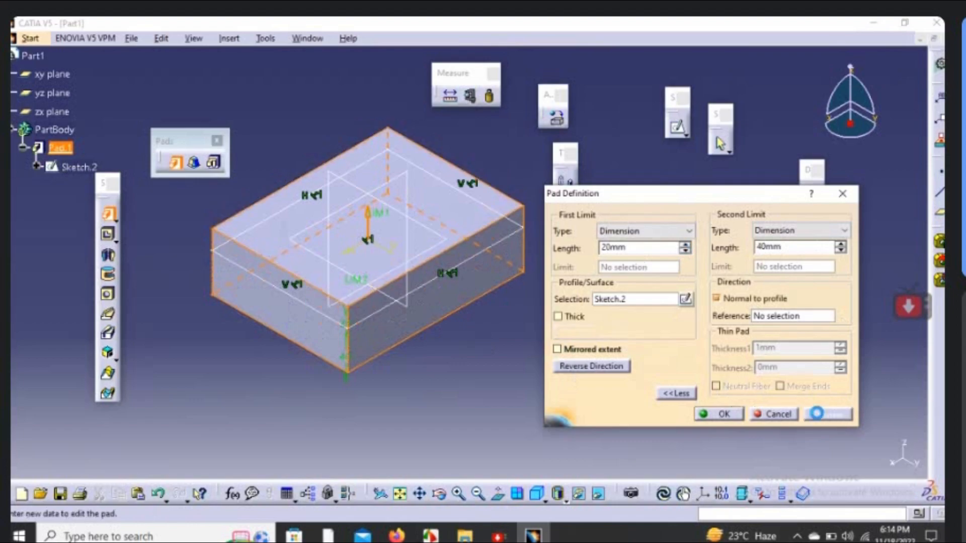
pyautogui.click(591, 367)
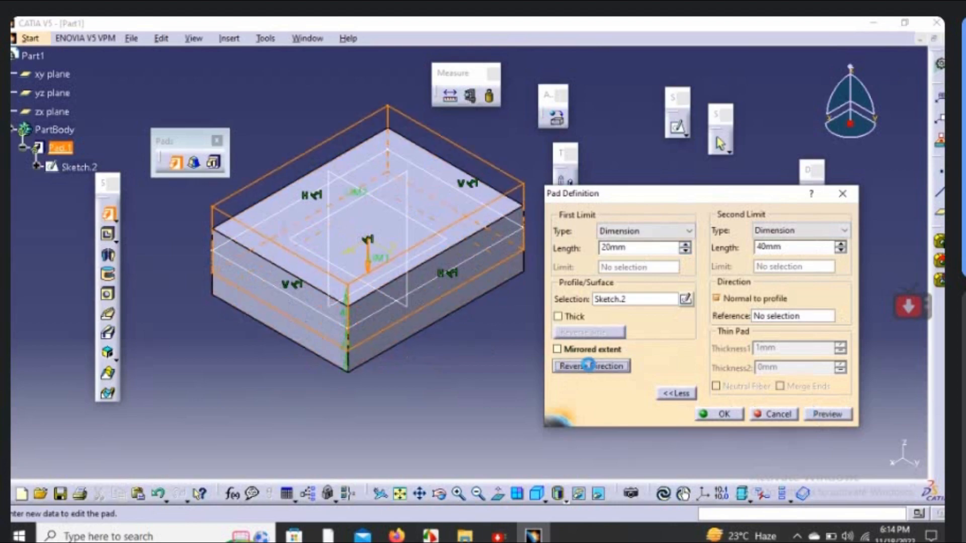
pyautogui.click(829, 416)
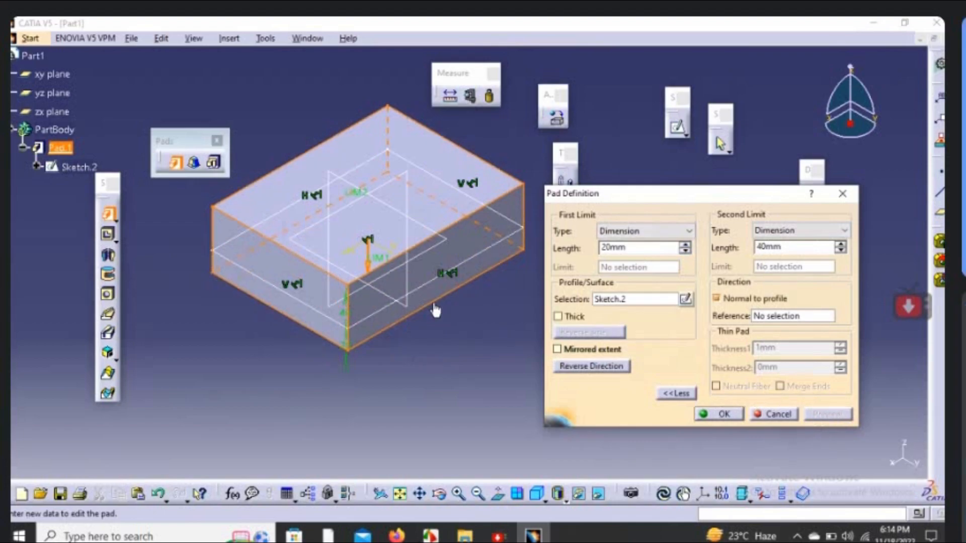
# Enable the Thick option for the pad and preview the hollow frame.
pyautogui.click(558, 316)
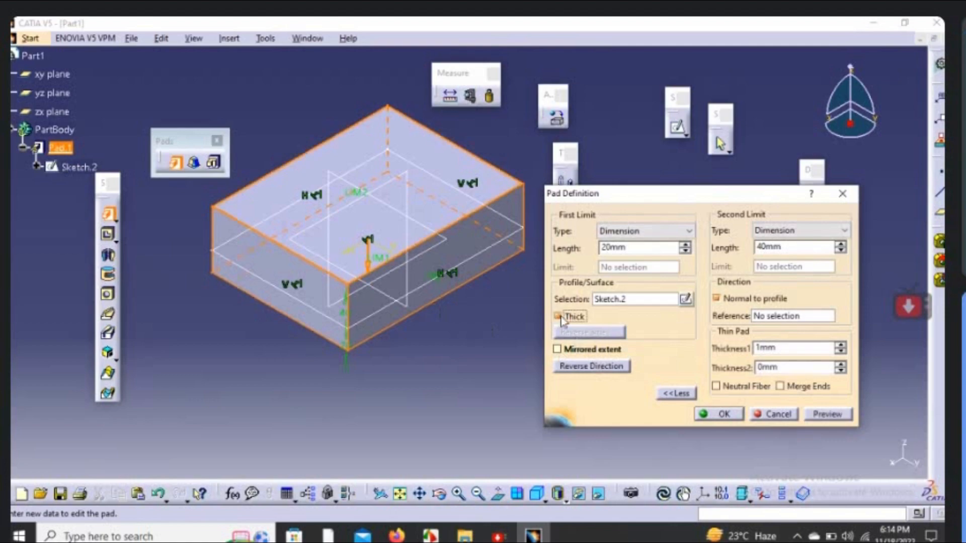
pyautogui.click(820, 411)
pyautogui.moveTo(457, 294); pyautogui.dragTo(450, 318, button='middle')
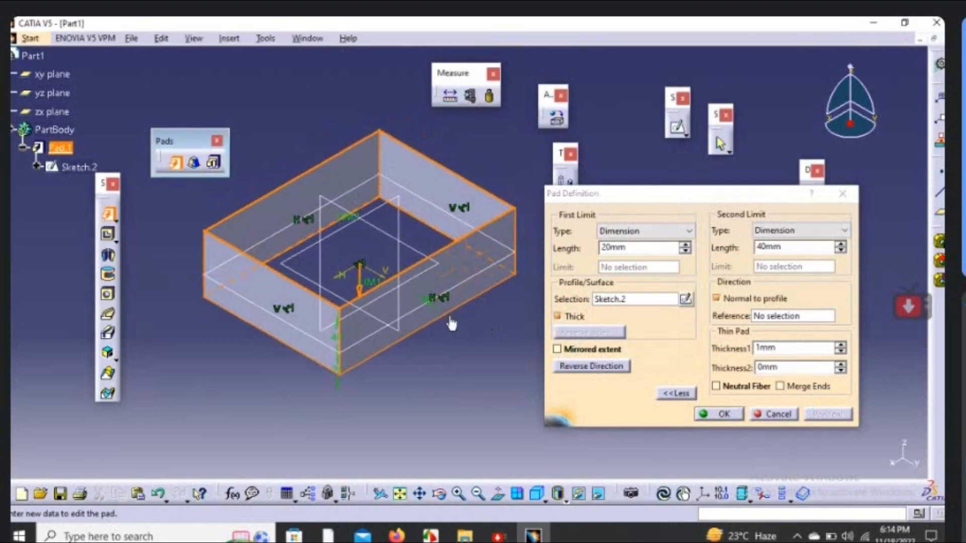
# Set Thickness1 of the thin pad to 10 mm and preview the wall.
pyautogui.click(840, 345)
pyautogui.click(840, 346)
pyautogui.click(840, 345)
pyautogui.click(840, 345)
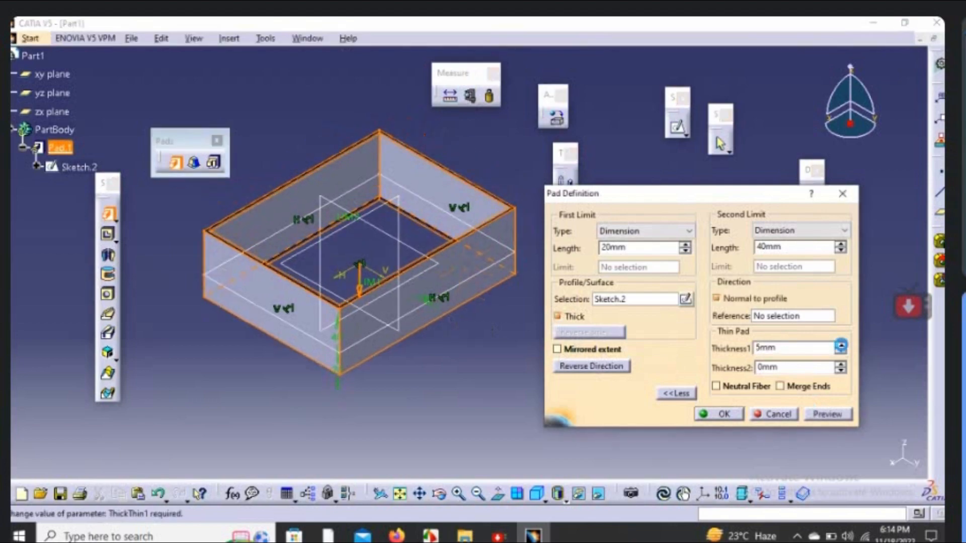
pyautogui.click(840, 345)
pyautogui.click(840, 345)
pyautogui.click(840, 345)
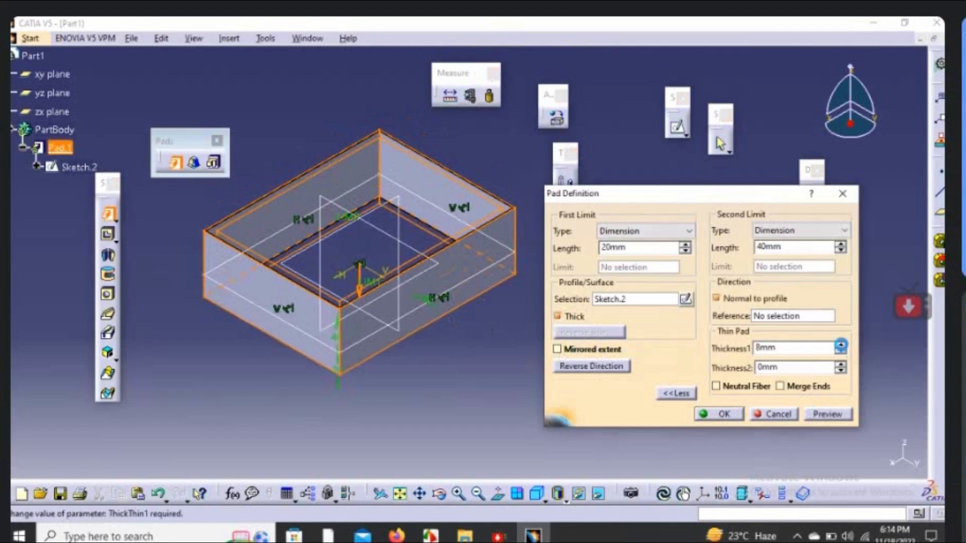
pyautogui.click(832, 413)
pyautogui.click(840, 345)
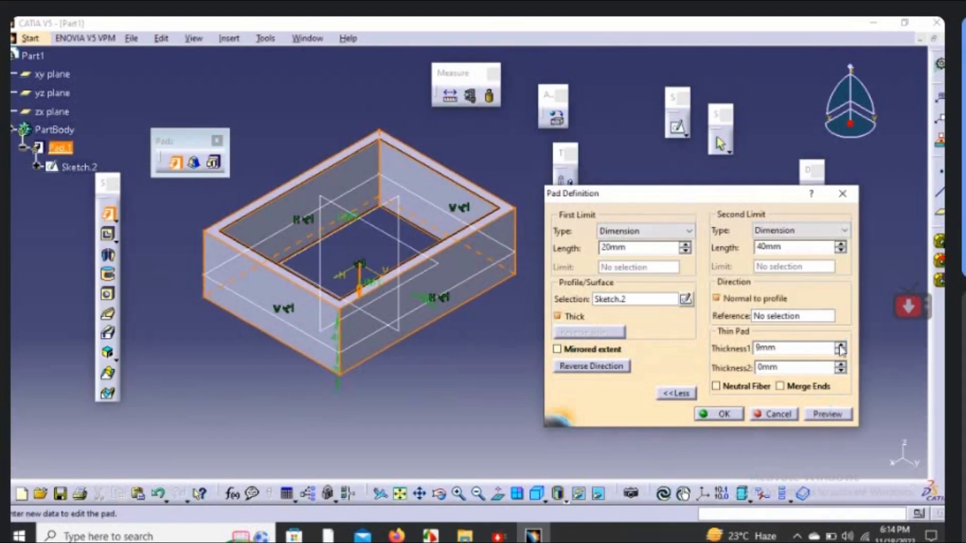
pyautogui.click(840, 345)
pyautogui.click(829, 414)
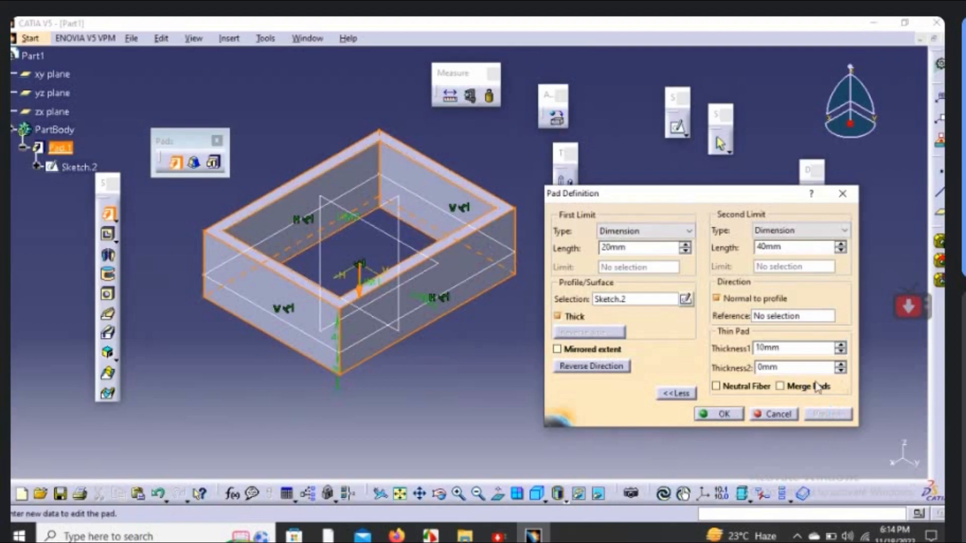
# Set Thickness2 of the thin pad to 5 mm and preview the outward wall.
pyautogui.click(840, 366)
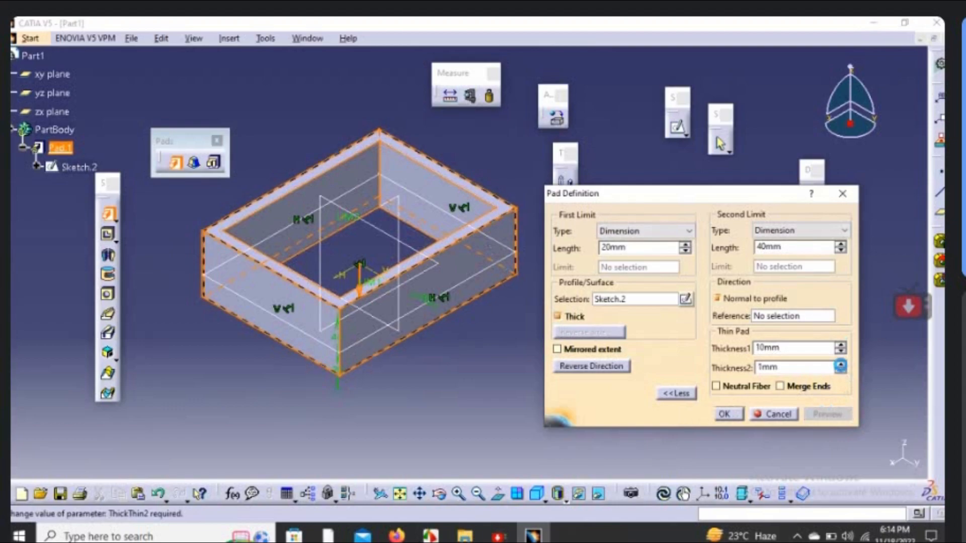
pyautogui.click(840, 366)
pyautogui.click(840, 366)
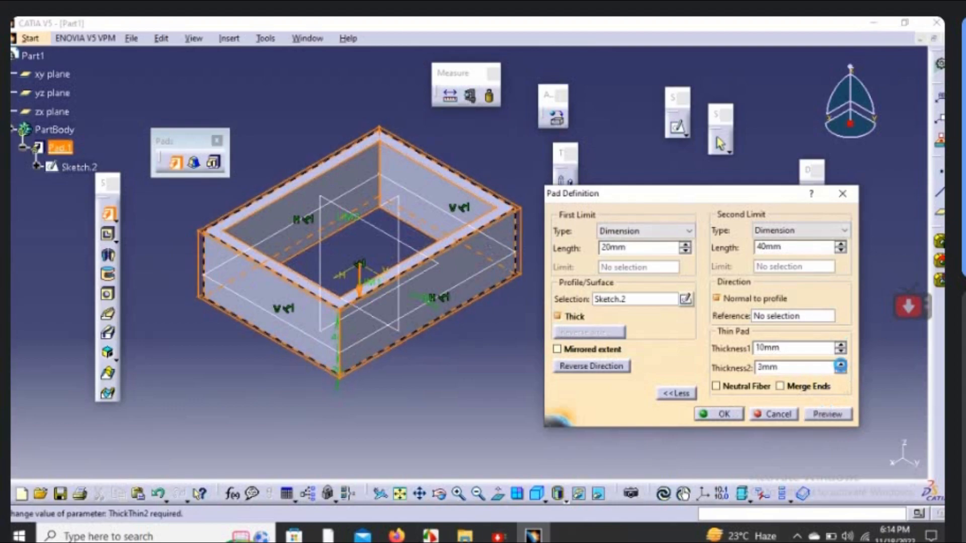
pyautogui.click(841, 366)
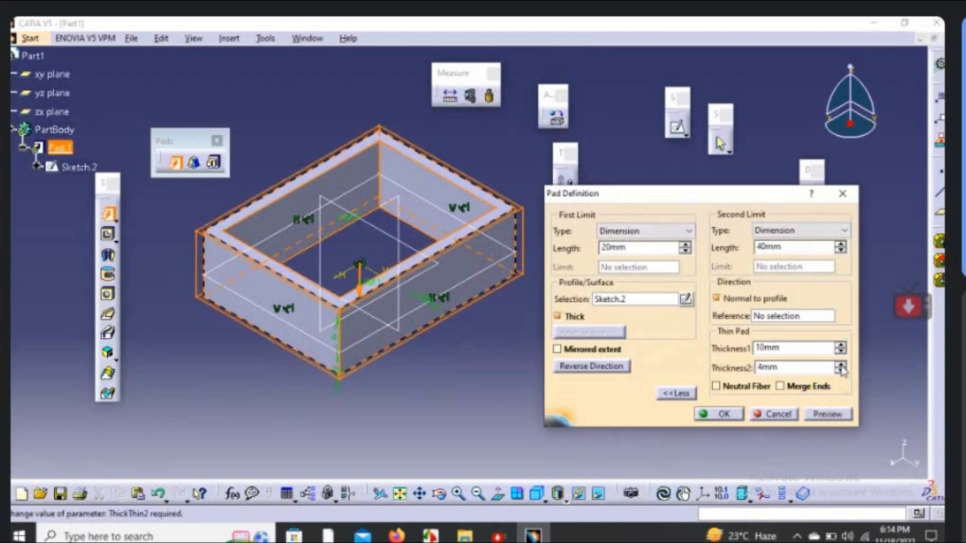
pyautogui.click(840, 366)
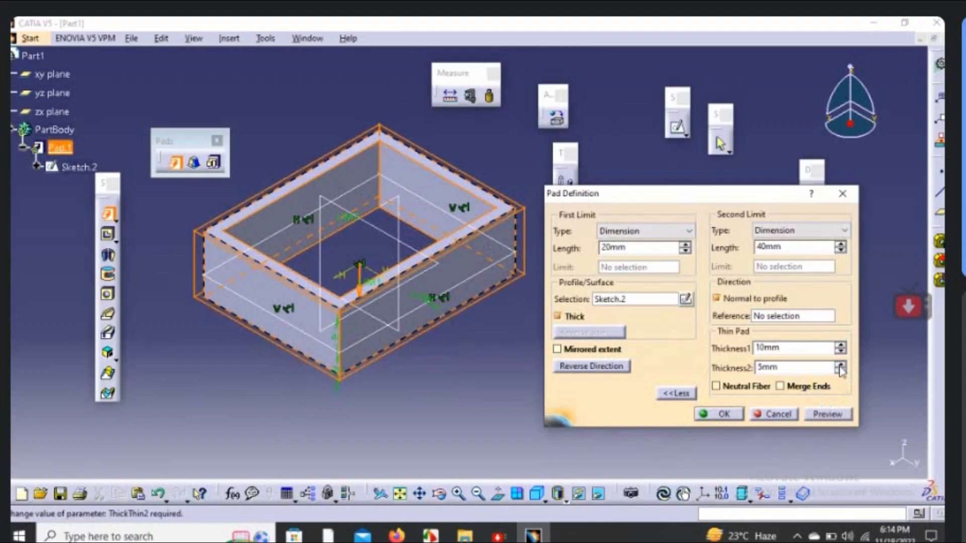
pyautogui.click(827, 414)
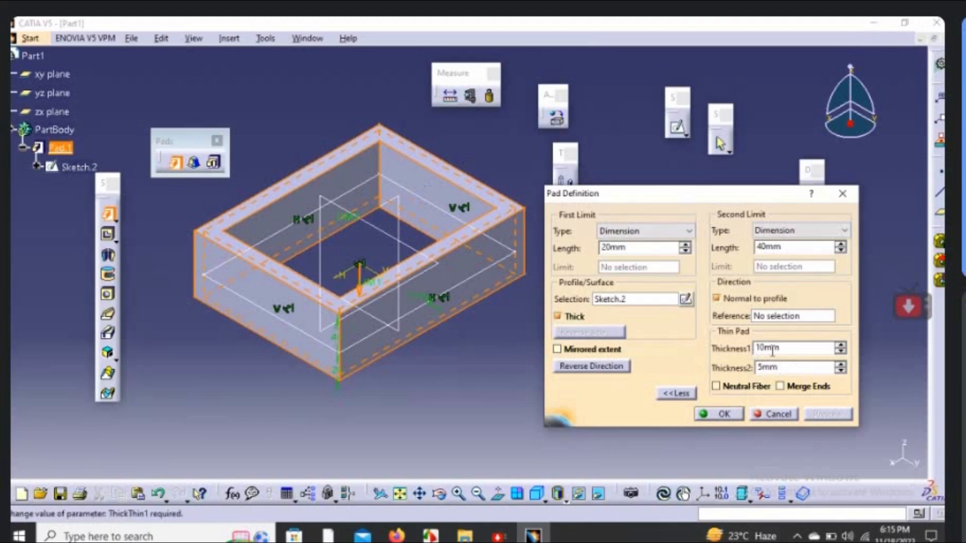
# Enable Neutral Fiber for the thin pad and set Thickness1 to 21 mm, previewing the frame.
pyautogui.click(739, 388)
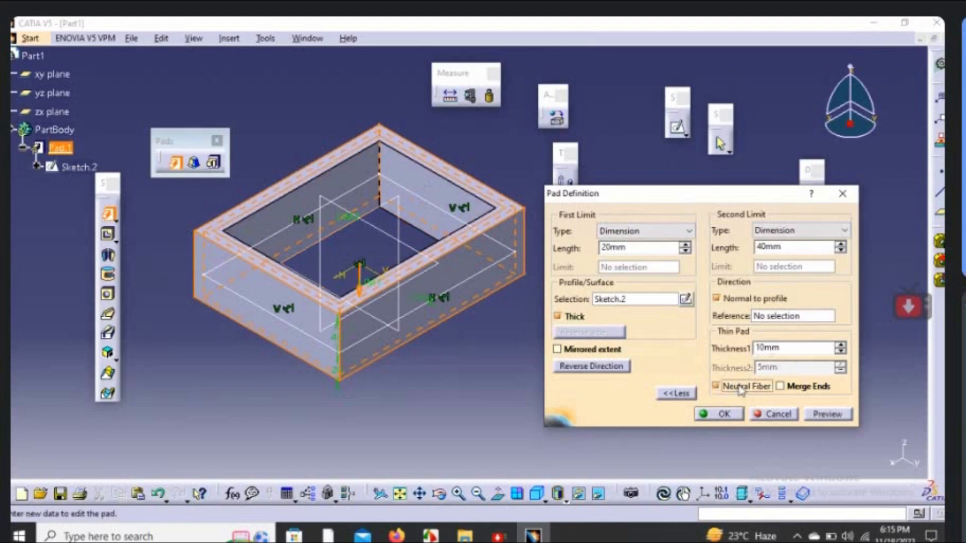
pyautogui.click(829, 414)
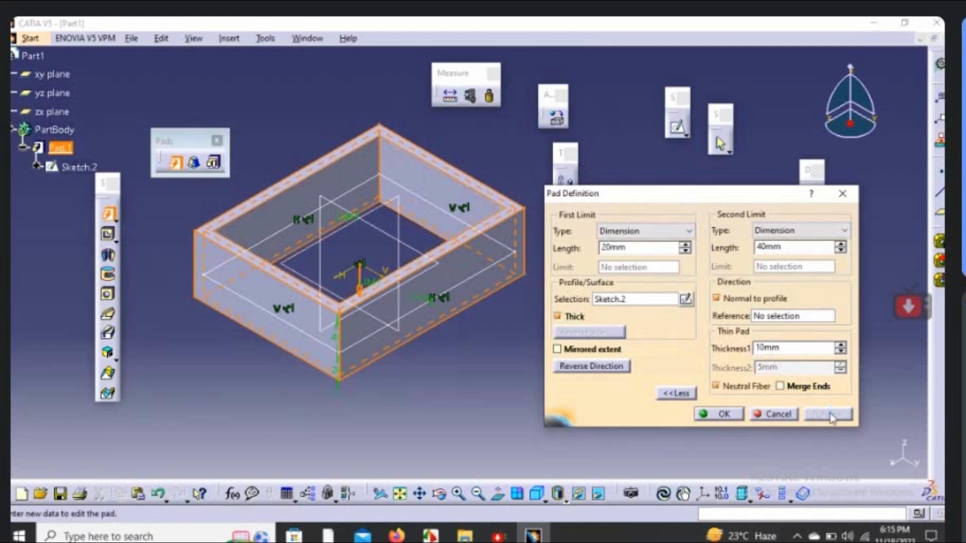
pyautogui.click(840, 345)
pyautogui.click(839, 345)
pyautogui.click(840, 345)
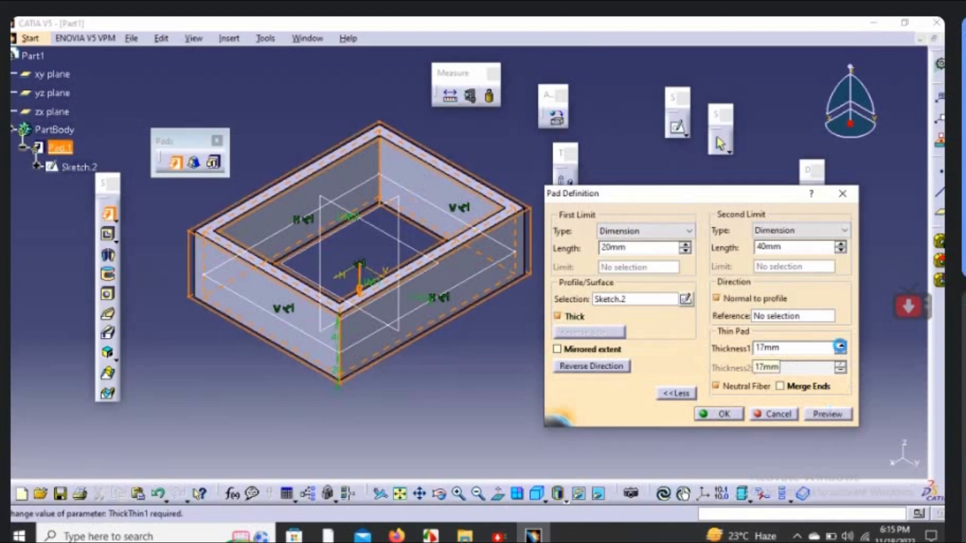
pyautogui.click(833, 414)
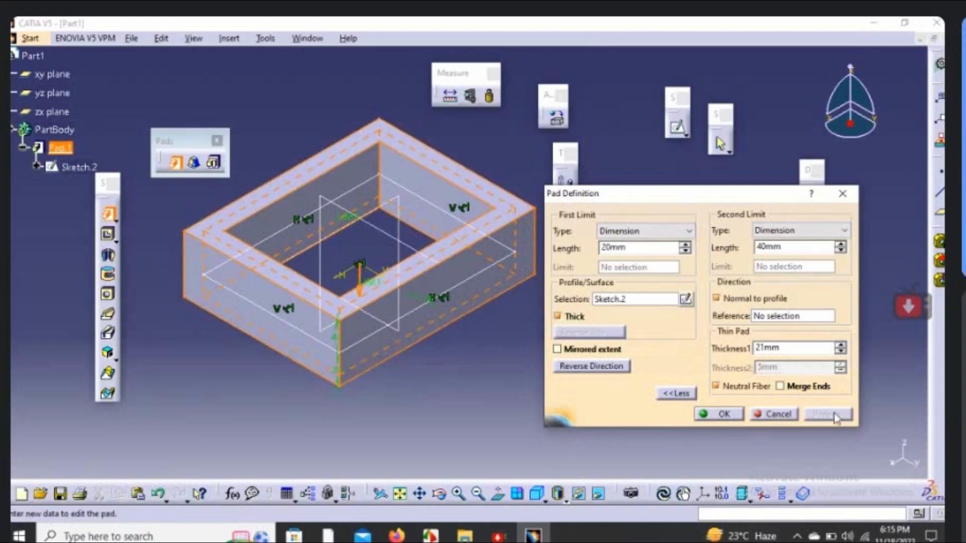
# Cancel the pad definition and clear the selection of the rectangular sketch.
pyautogui.moveTo(662, 200); pyautogui.dragTo(646, 193)
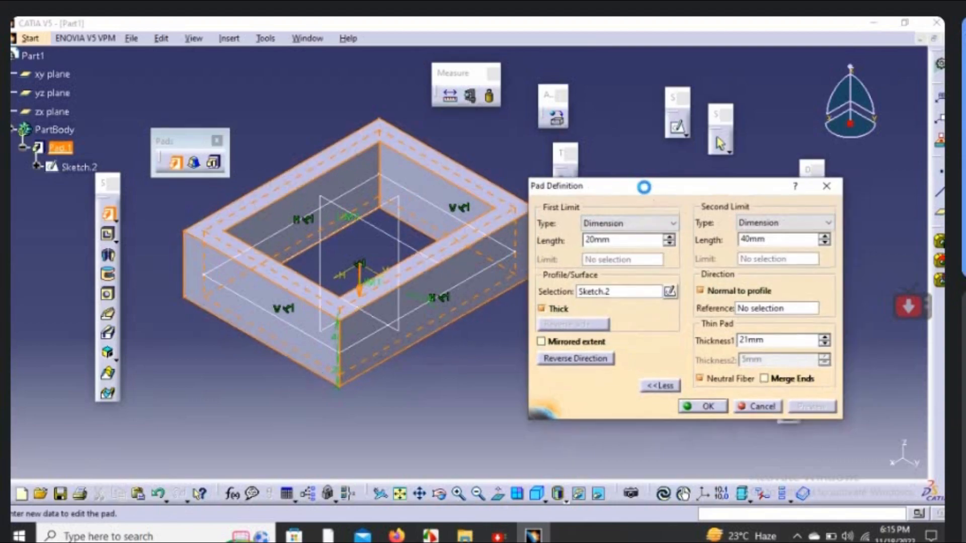
pyautogui.click(762, 407)
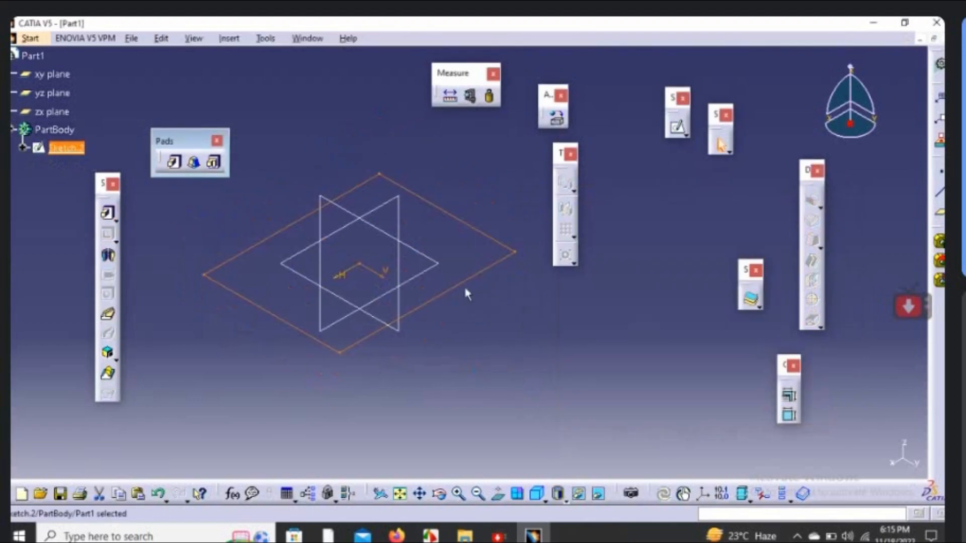
pyautogui.click(568, 313)
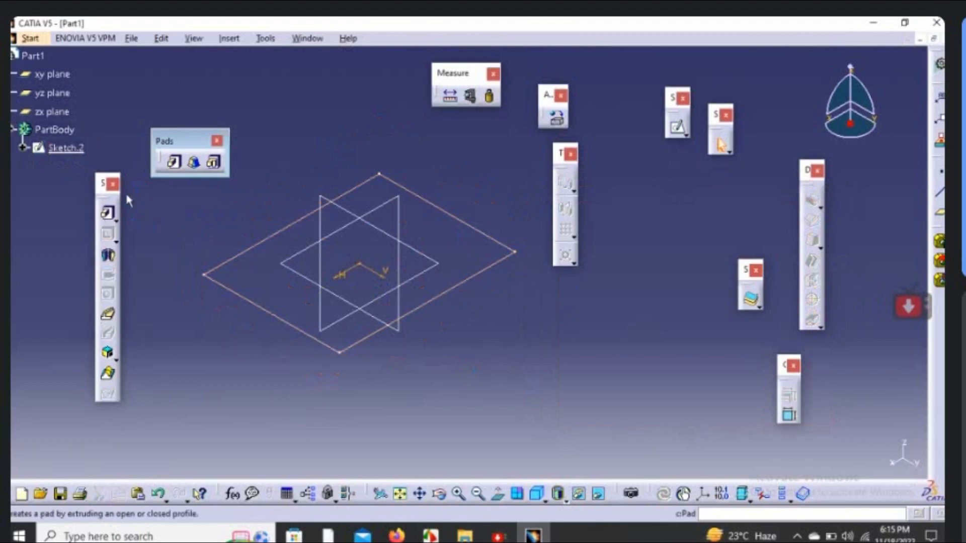
# Define a new pad from the rectangular sketch, Sketch.2, with a length of 20 mm and preview it.
pyautogui.click(175, 164)
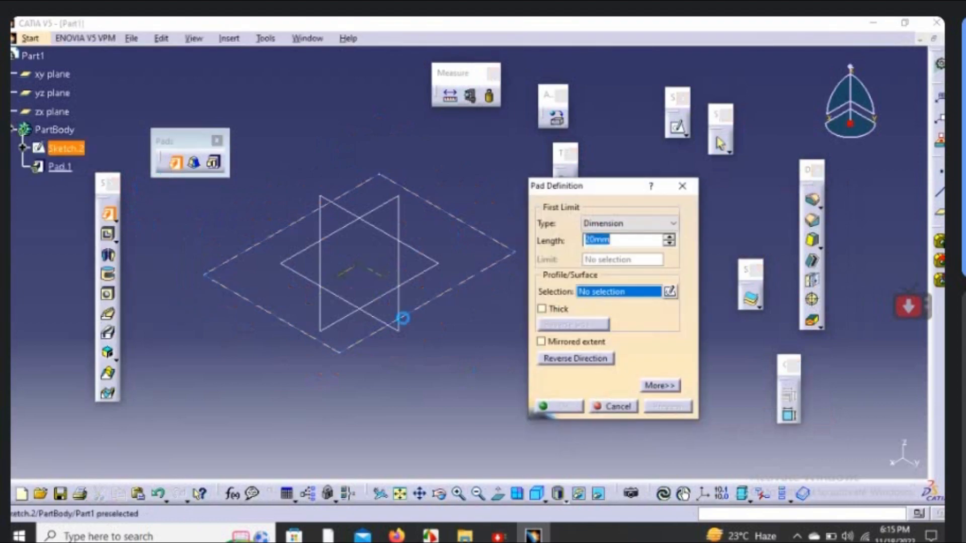
pyautogui.click(457, 295)
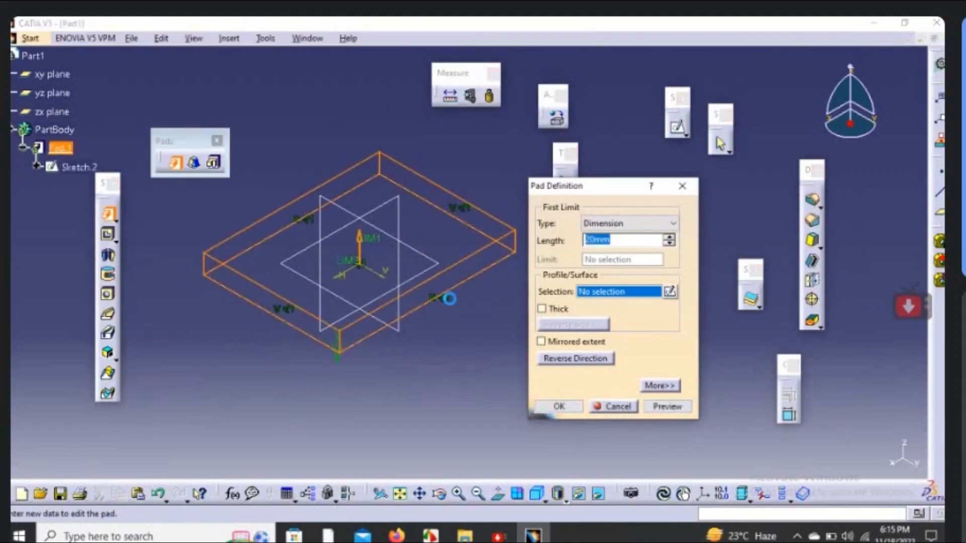
pyautogui.click(667, 406)
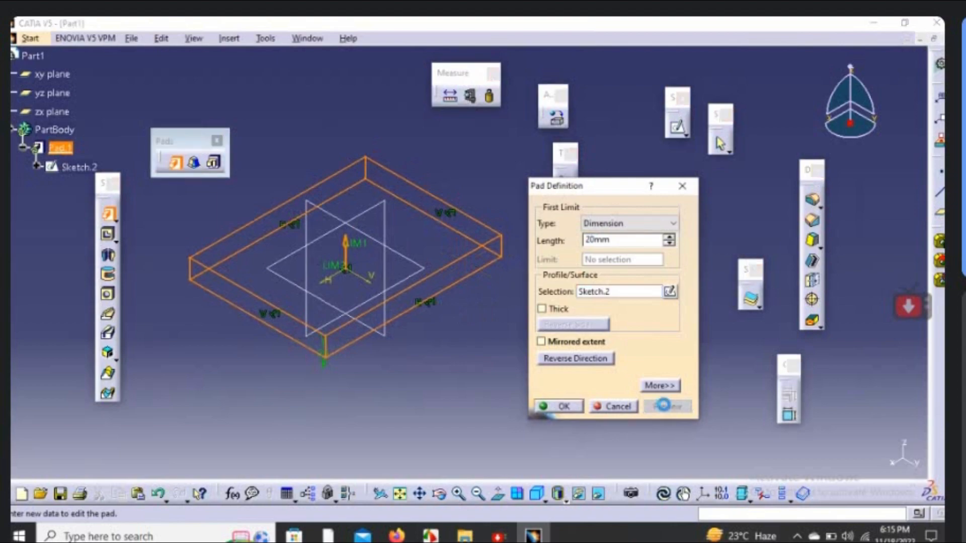
# Reverse the pad's extrusion direction and preview it, and restore the original direction with another preview.
pyautogui.click(575, 358)
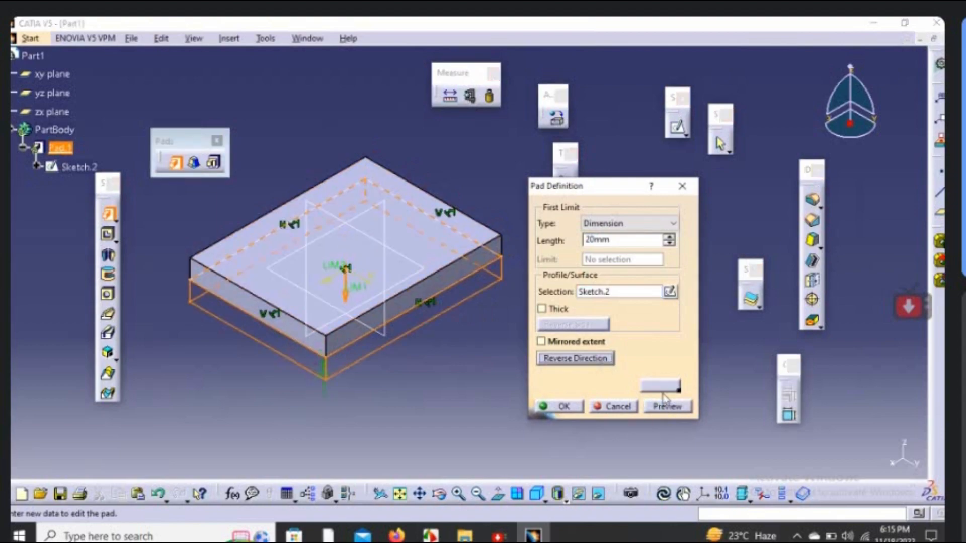
pyautogui.click(672, 409)
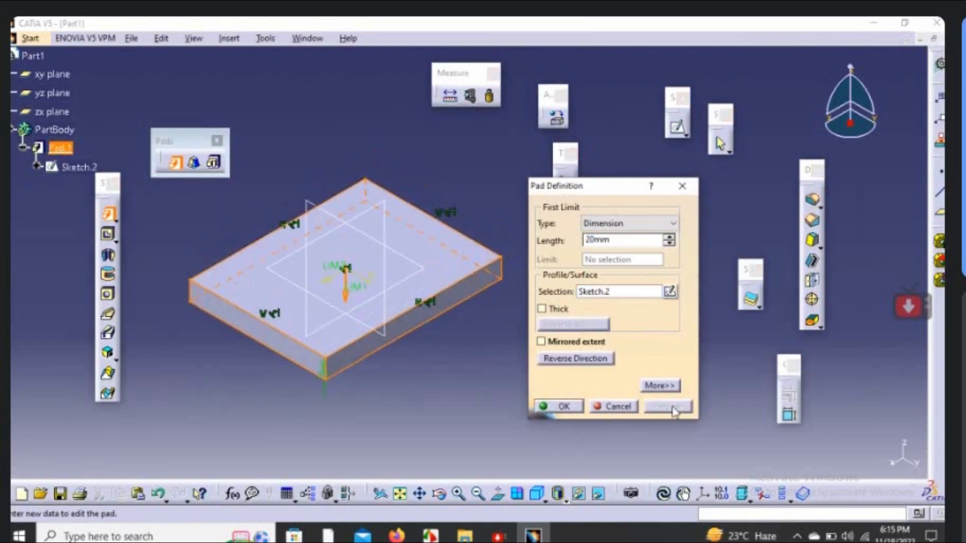
pyautogui.click(568, 359)
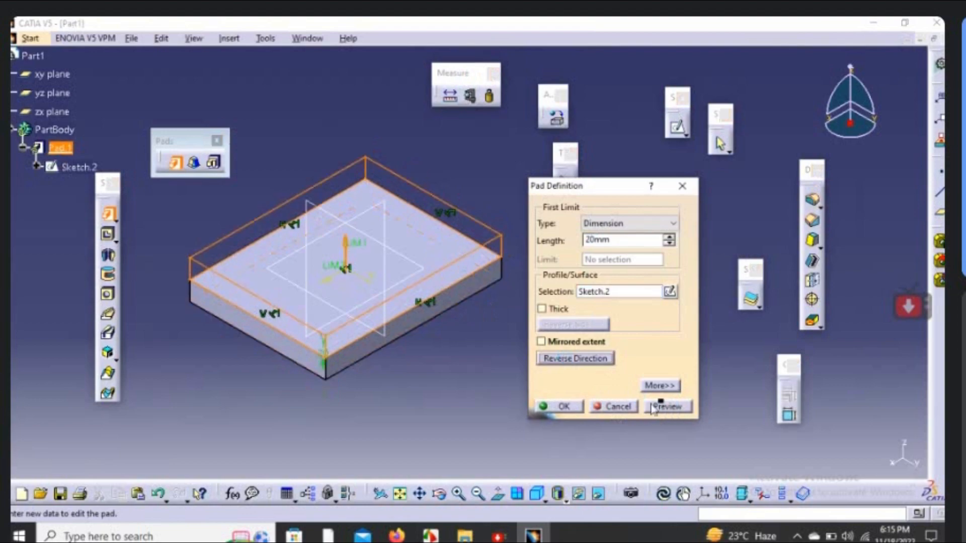
pyautogui.click(659, 410)
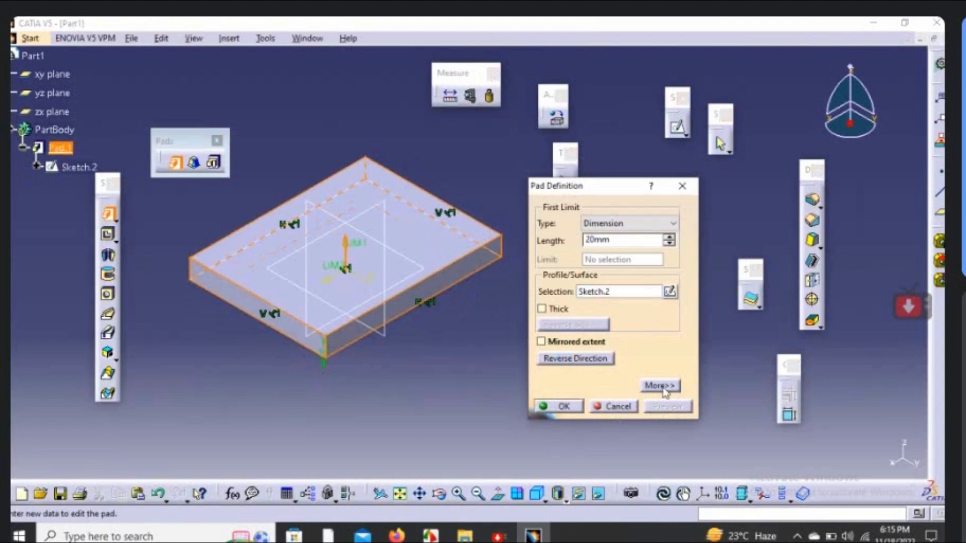
# Expand the pad definition, set the second limit's length to 16 mm and preview the two-sided pad.
pyautogui.click(664, 386)
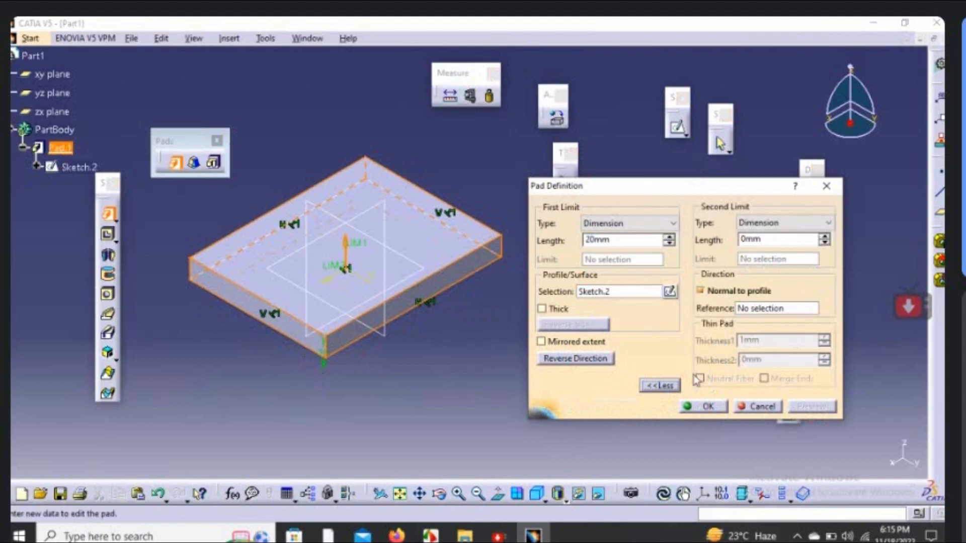
pyautogui.click(823, 238)
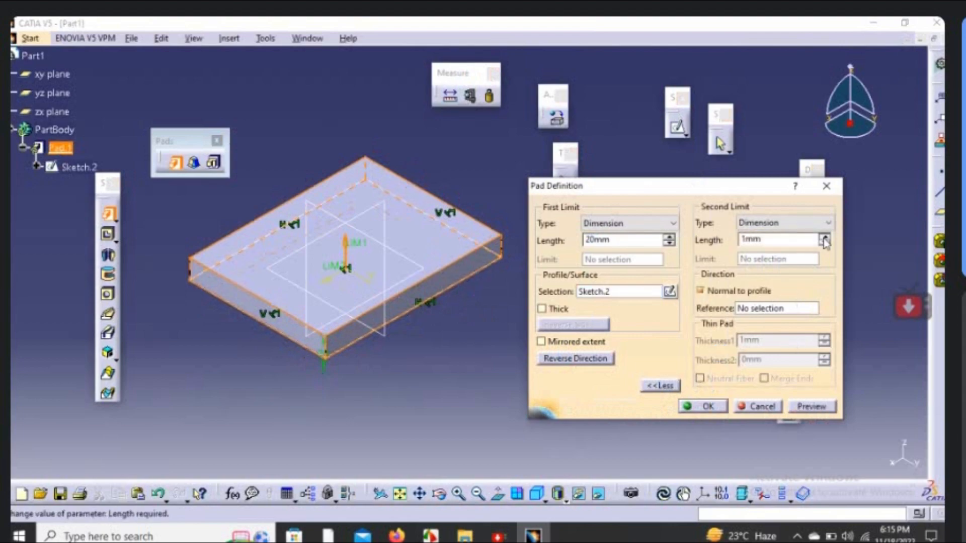
pyautogui.click(824, 238)
pyautogui.click(823, 236)
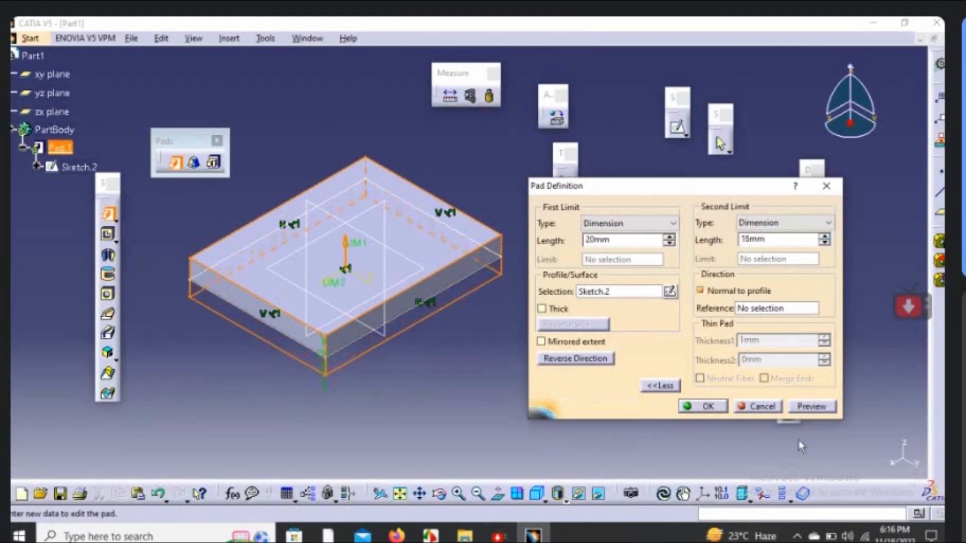
pyautogui.click(803, 405)
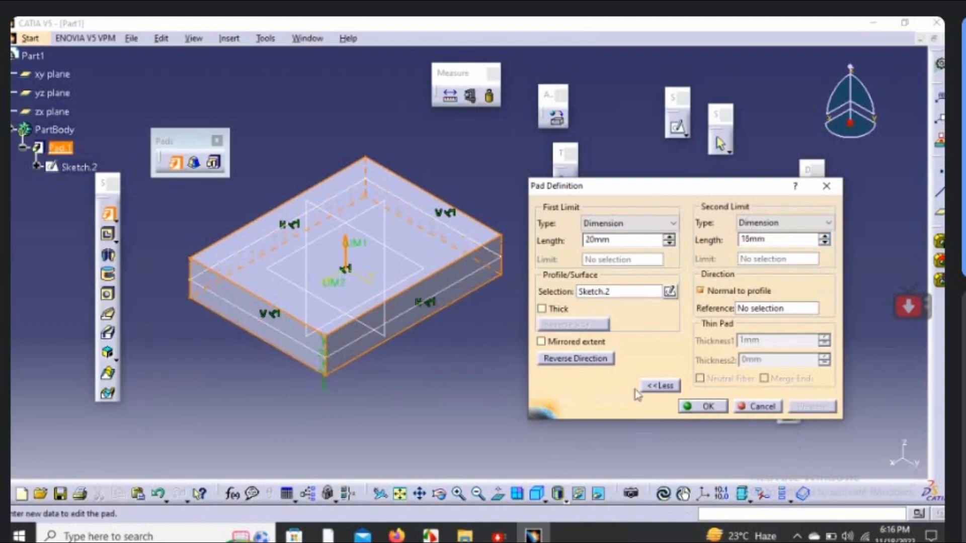
# Reverse the two-sided pad's direction with a preview and set the first limit's length to 32 mm.
pyautogui.click(599, 365)
pyautogui.click(806, 408)
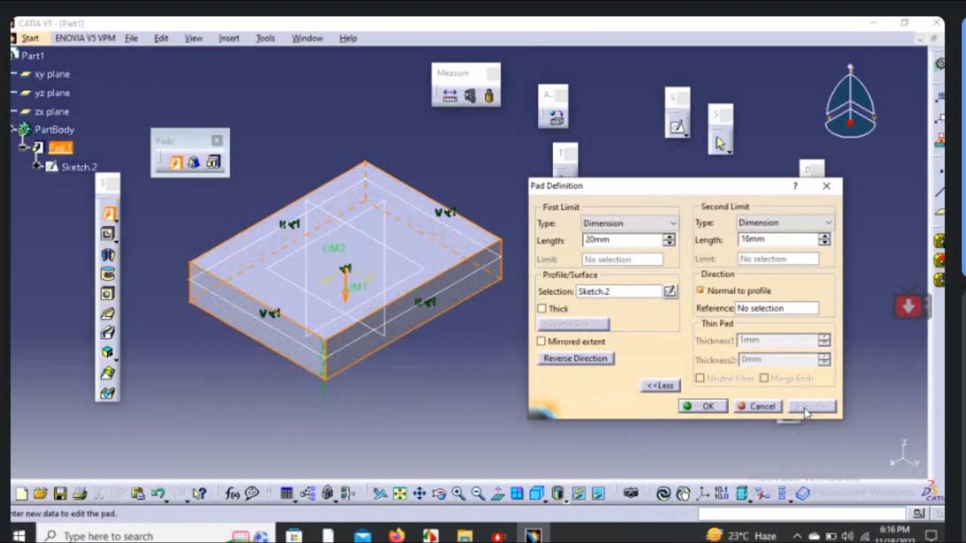
pyautogui.click(669, 238)
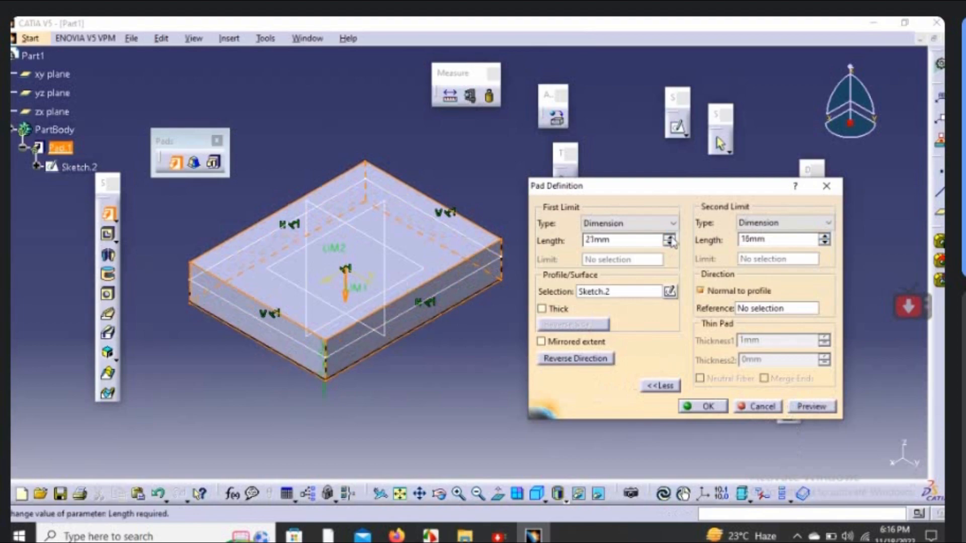
pyautogui.click(670, 238)
pyautogui.click(807, 411)
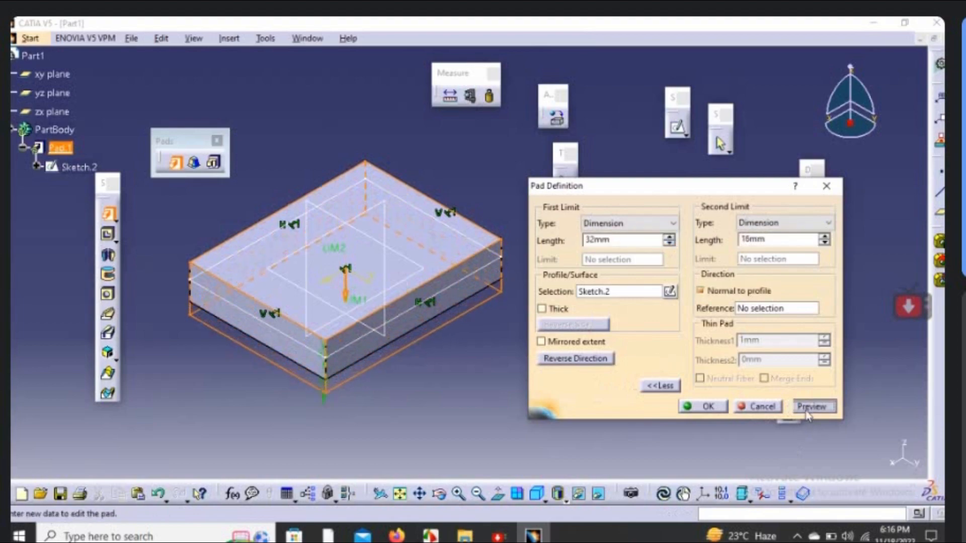
# Make the pad thick with Neutral Fiber enabled, set Thickness1 to 16 mm and preview the frame.
pyautogui.click(554, 310)
pyautogui.click(809, 406)
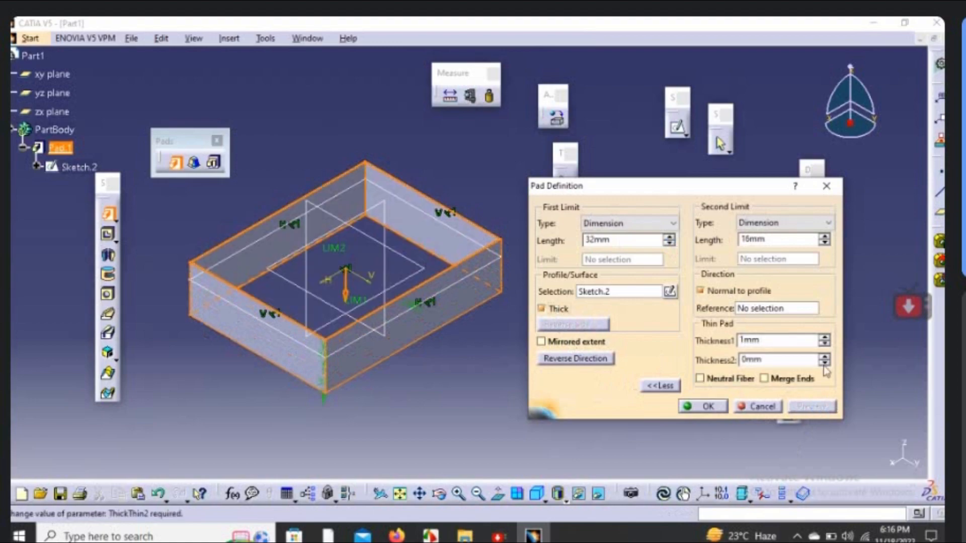
pyautogui.click(823, 338)
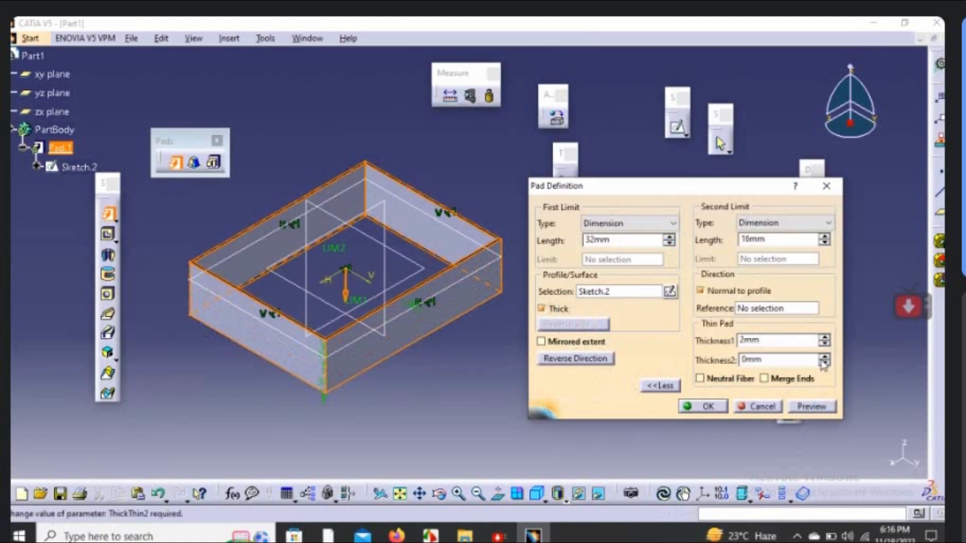
pyautogui.click(717, 377)
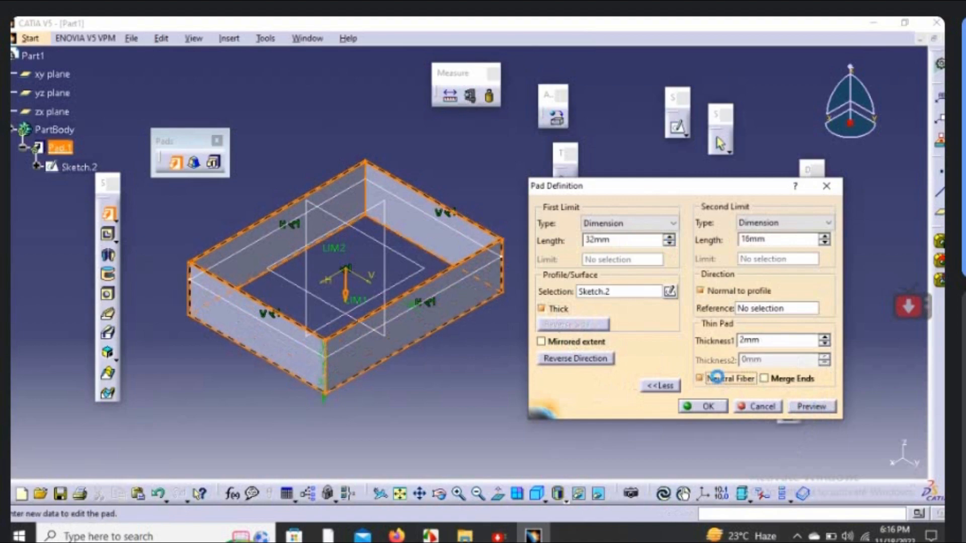
pyautogui.click(821, 337)
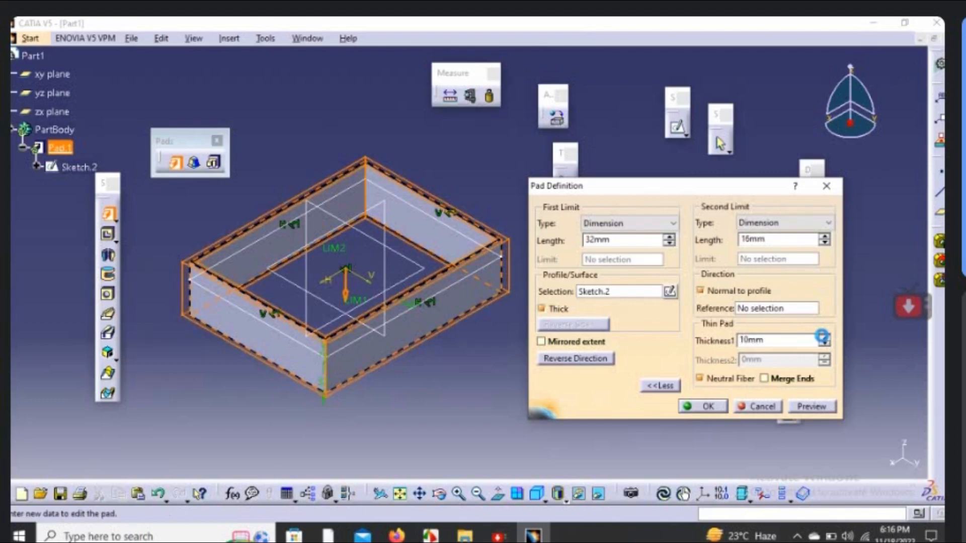
pyautogui.click(821, 336)
pyautogui.click(822, 336)
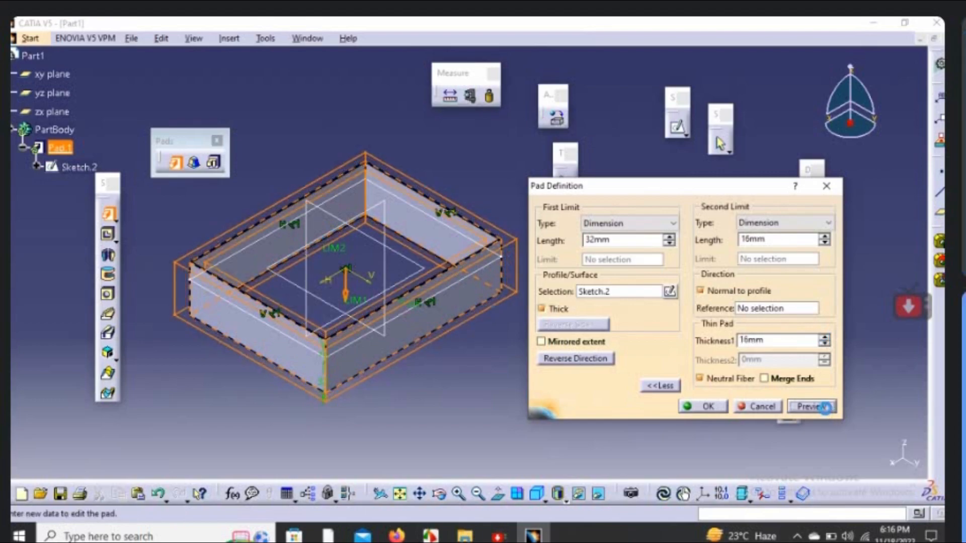
pyautogui.click(825, 410)
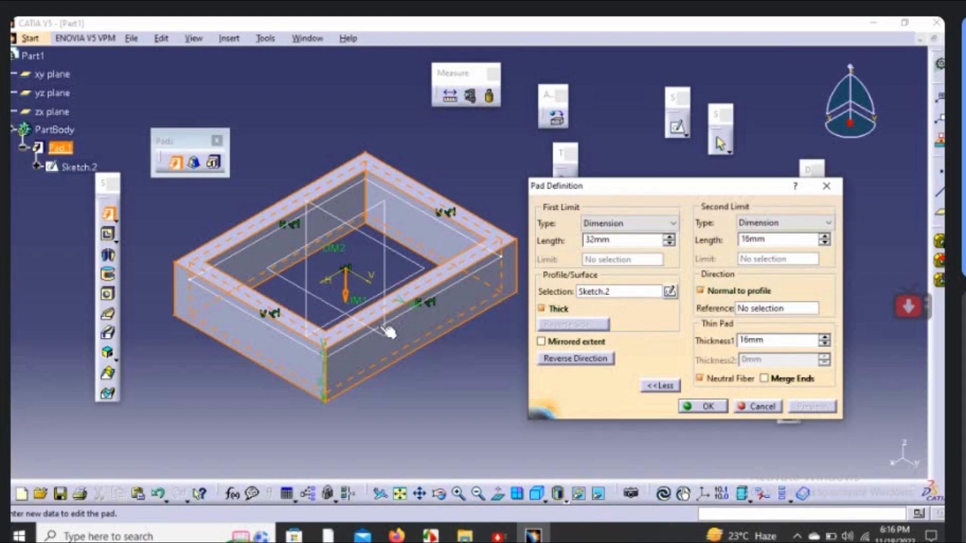
# Turn off the Thick option, preview the solid pad and cancel the pad definition.
pyautogui.click(671, 223)
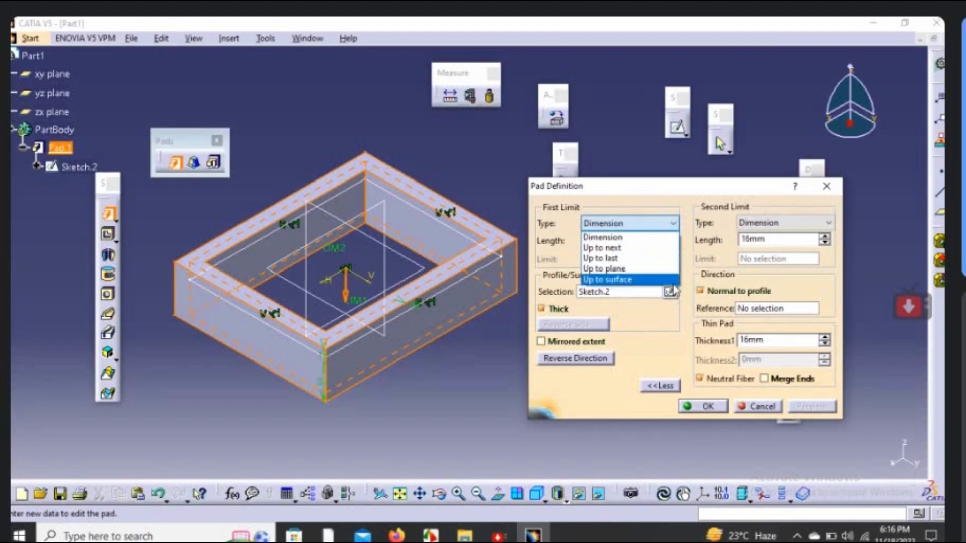
pyautogui.click(671, 336)
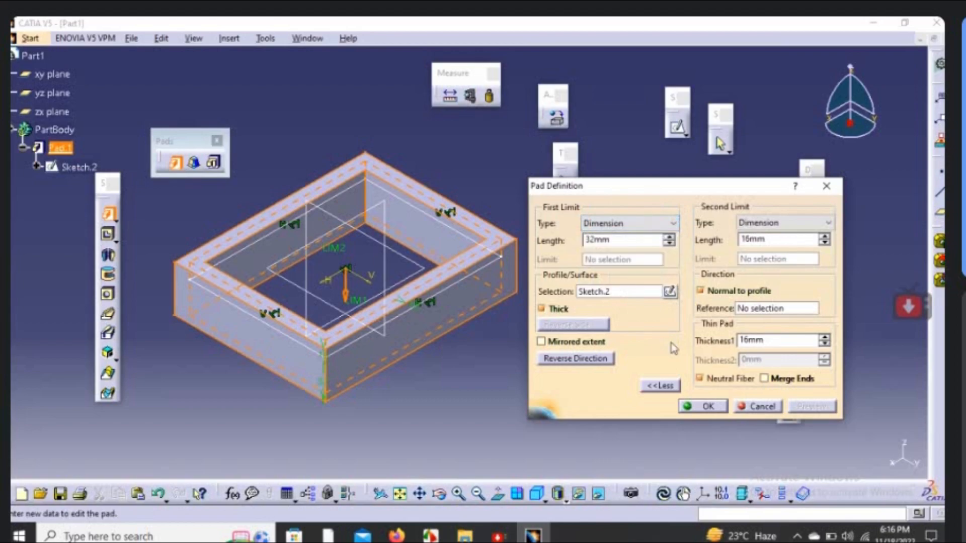
pyautogui.click(548, 313)
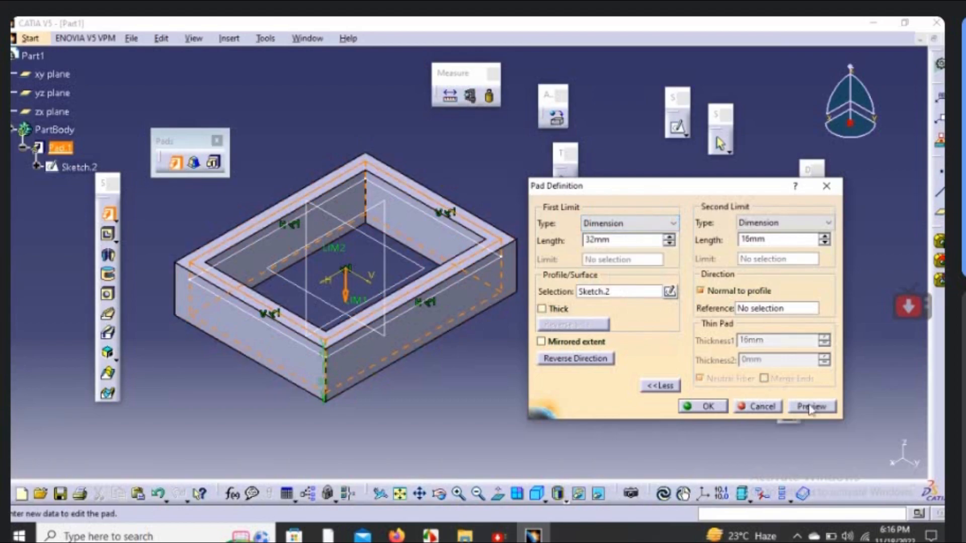
pyautogui.click(810, 407)
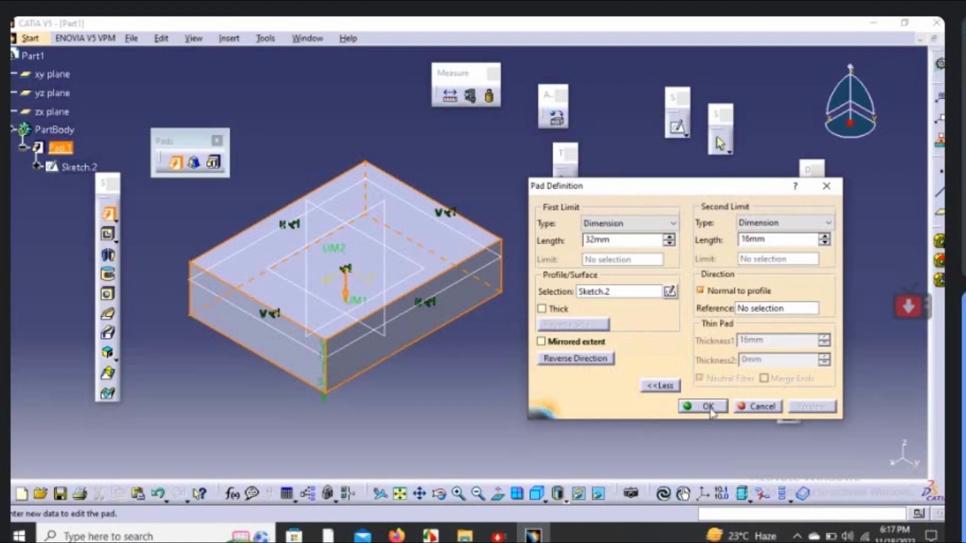
pyautogui.click(761, 407)
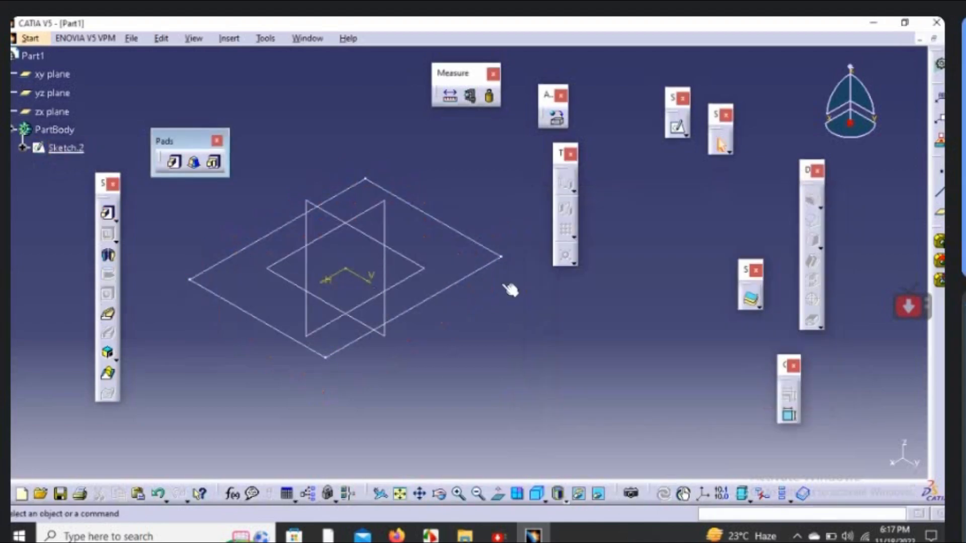
# Edit the rectangular sketch, Sketch.2, to add a circle centred on the origin inside the rectangle, and exit the sketcher.
pyautogui.click(455, 285)
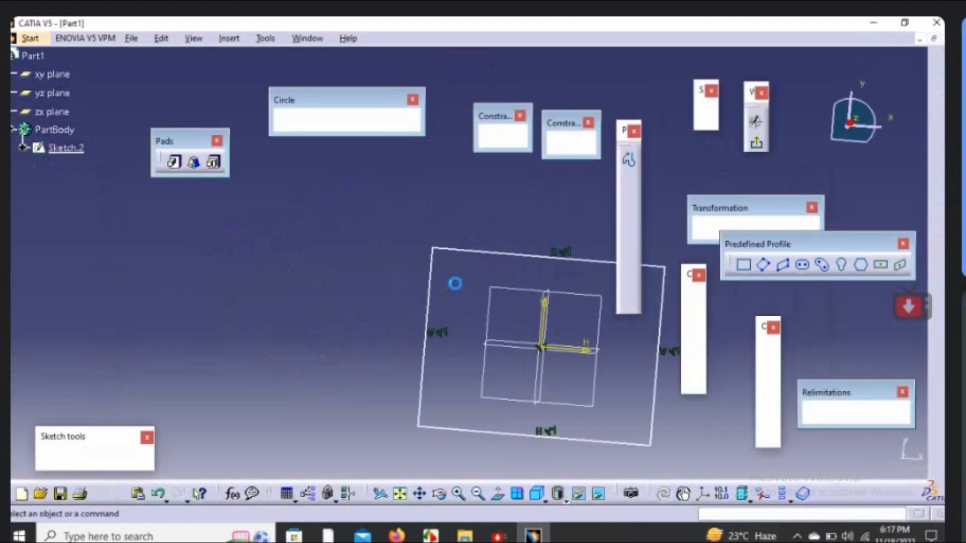
pyautogui.moveTo(528, 327); pyautogui.dragTo(361, 297, button='middle')
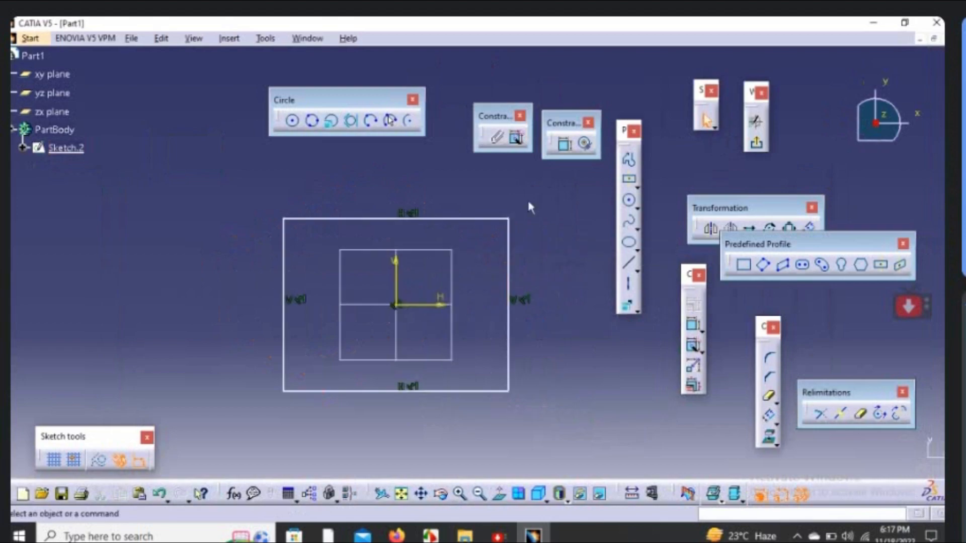
pyautogui.click(292, 120)
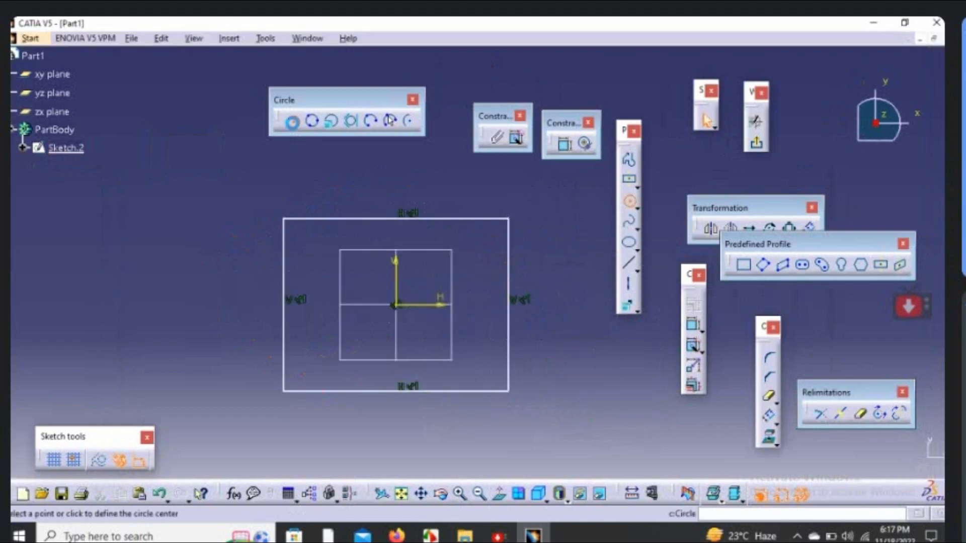
pyautogui.click(399, 305)
pyautogui.click(433, 336)
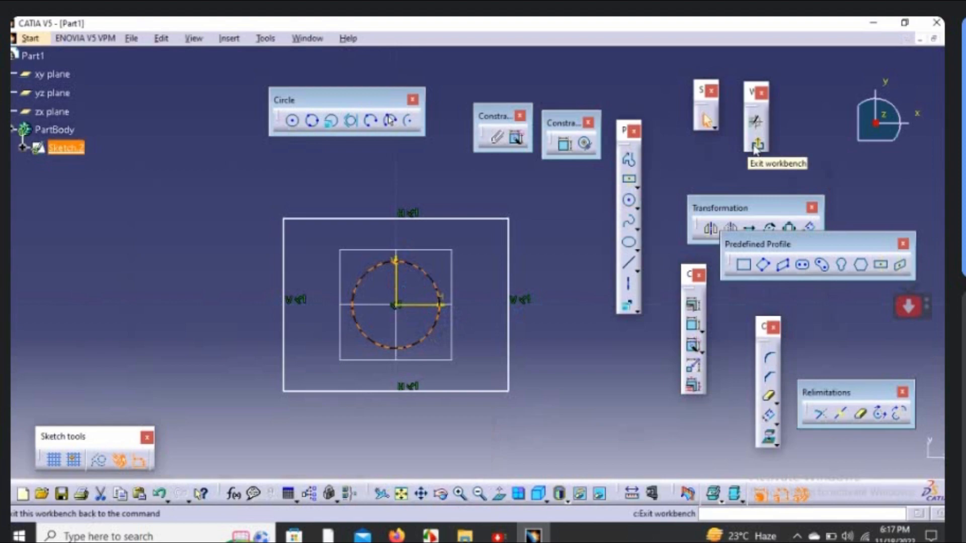
pyautogui.click(755, 146)
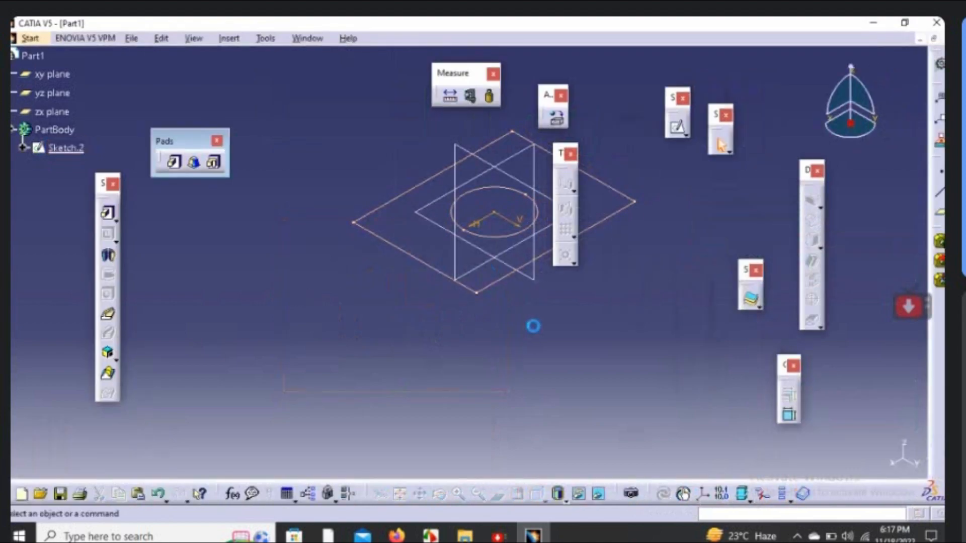
# Preview a pad of the rectangle-and-circle sketch at lengths of 20 mm and 24 mm, and cancel the definition.
pyautogui.moveTo(415, 365); pyautogui.dragTo(411, 366, button='middle')
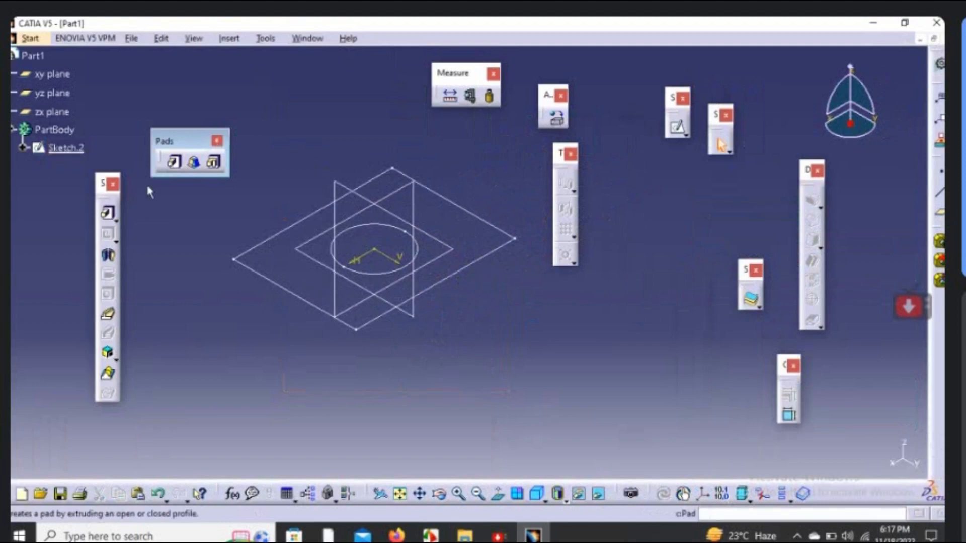
pyautogui.click(108, 212)
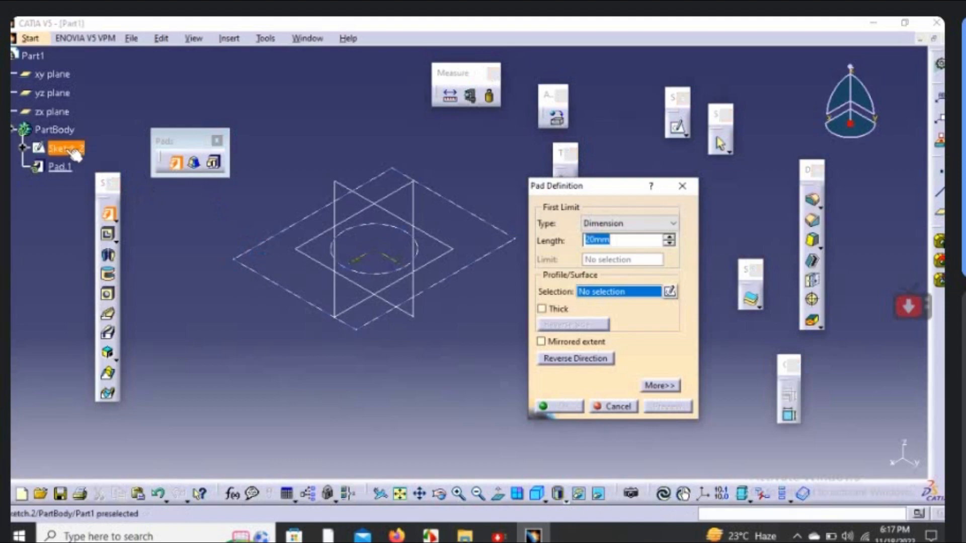
pyautogui.click(259, 280)
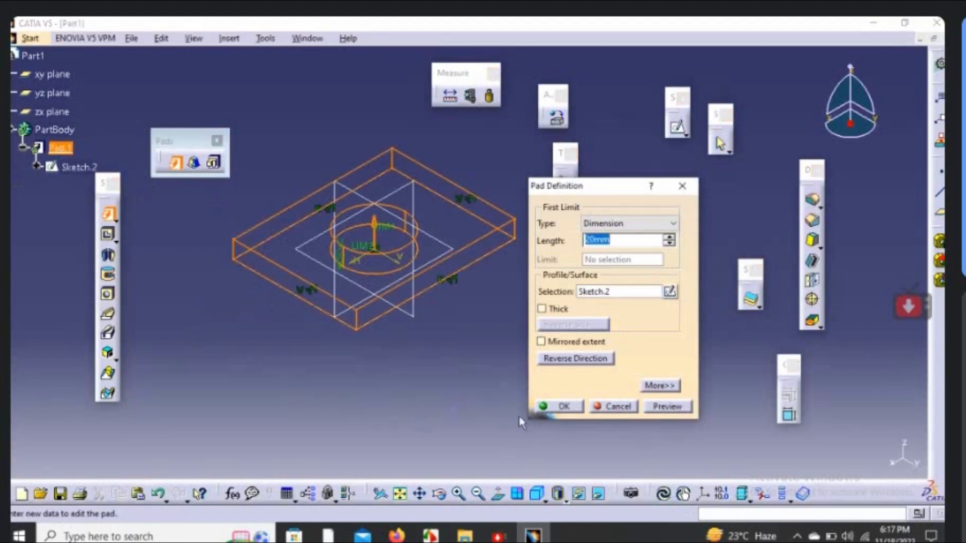
pyautogui.click(663, 409)
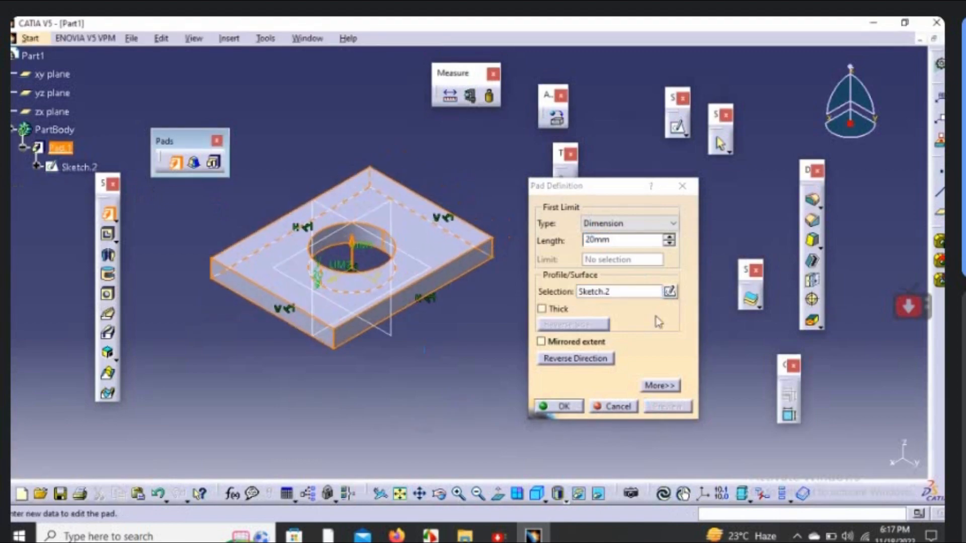
pyautogui.click(669, 237)
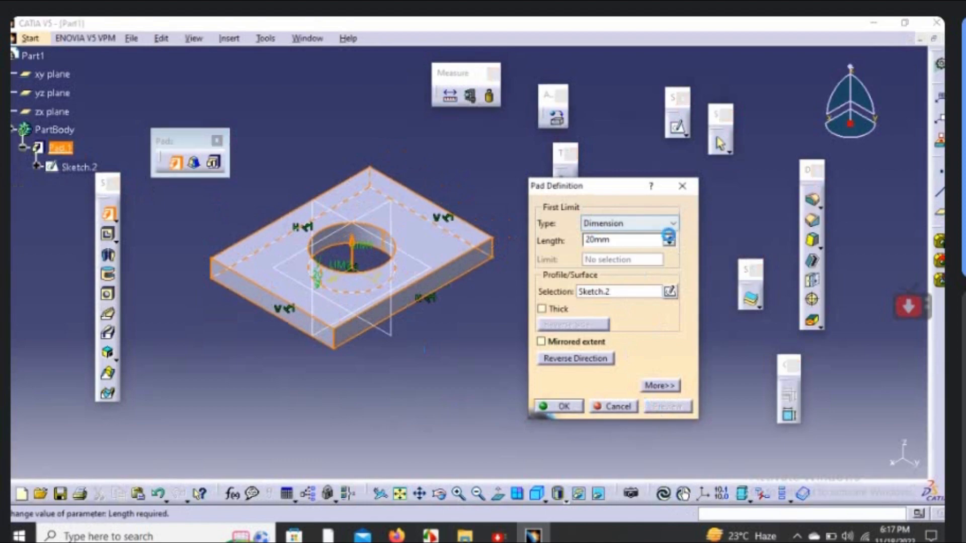
pyautogui.click(664, 408)
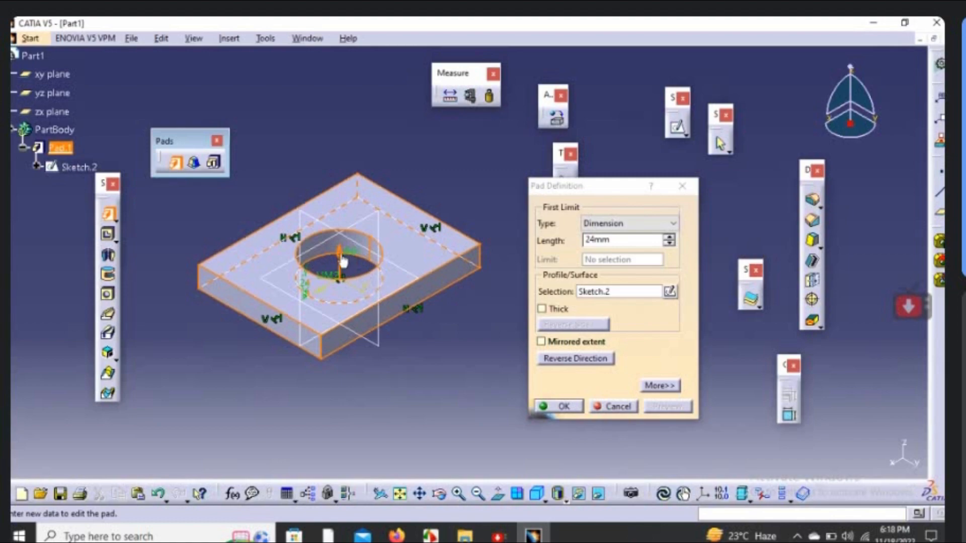
pyautogui.click(616, 407)
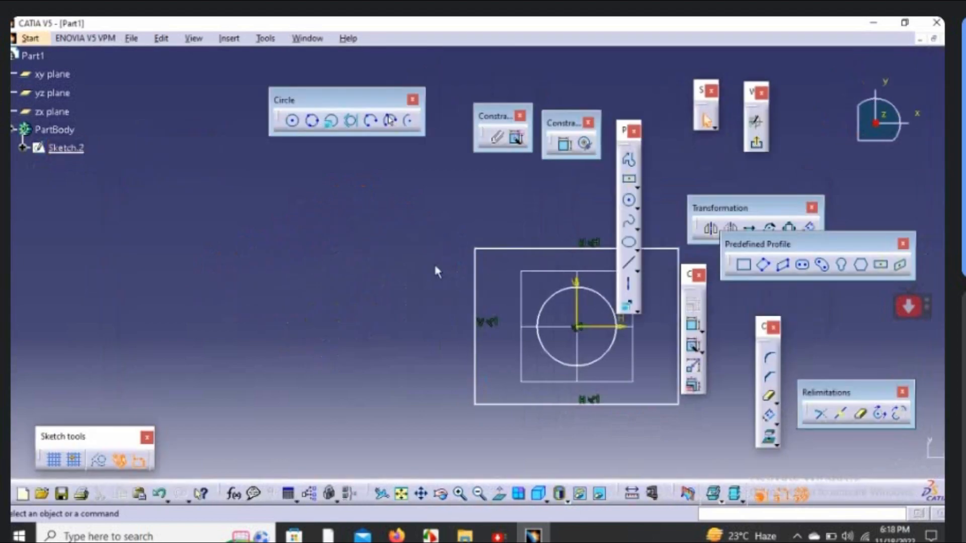
# Delete the circle inside the rectangle from Sketch.2 and exit the sketcher.
pyautogui.moveTo(517, 329); pyautogui.dragTo(377, 318, button='middle')
pyautogui.click(414, 289)
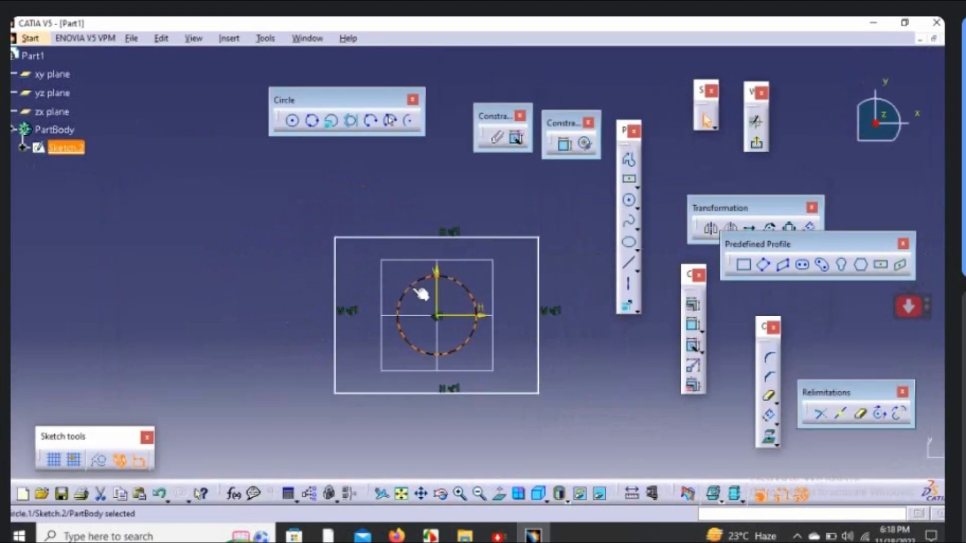
pyautogui.press('Delete')
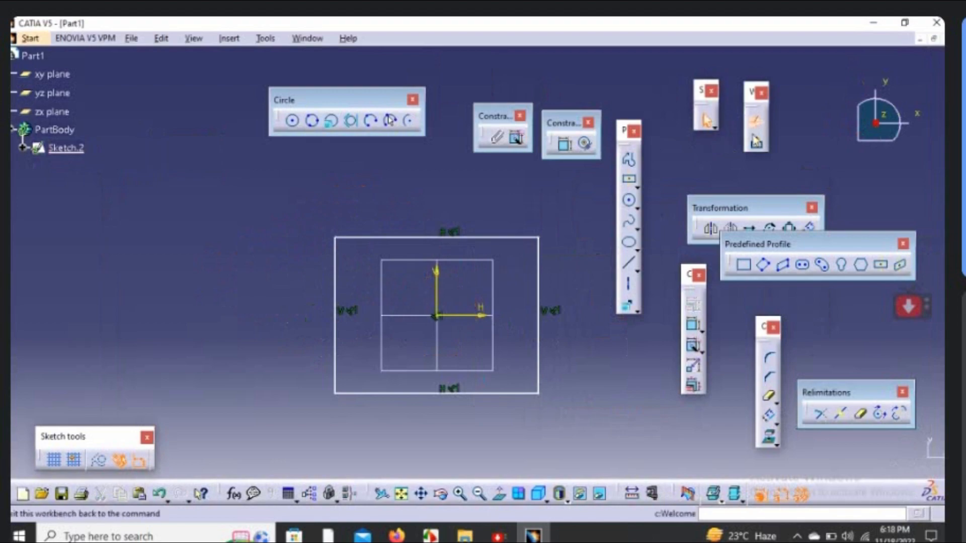
pyautogui.click(628, 221)
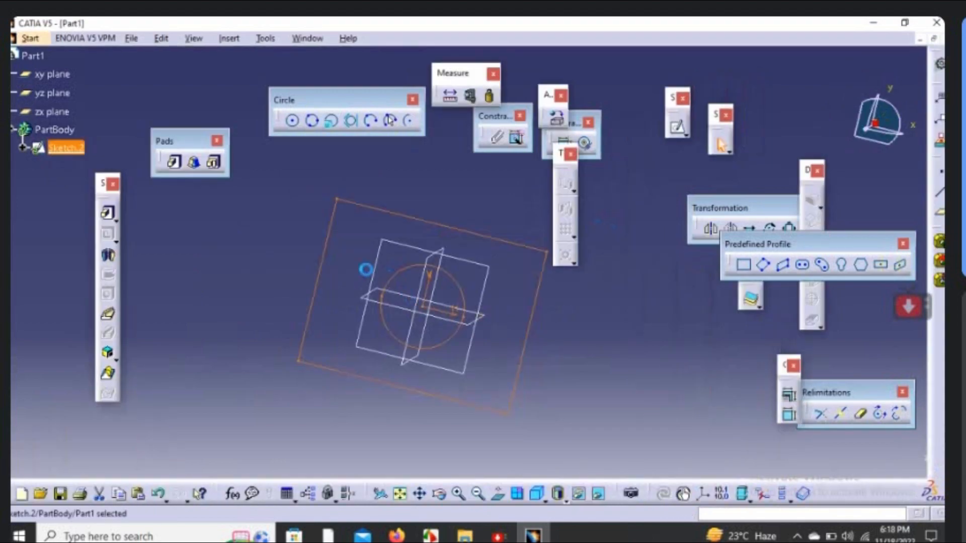
# Pad the rectangular sketch, Sketch.2, to a length of 40 mm.
pyautogui.click(173, 162)
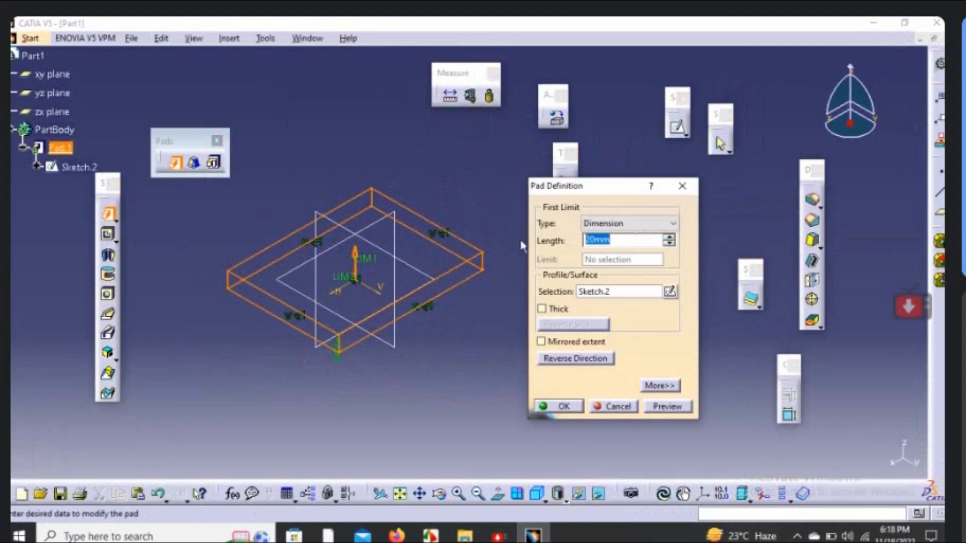
pyautogui.write('40')
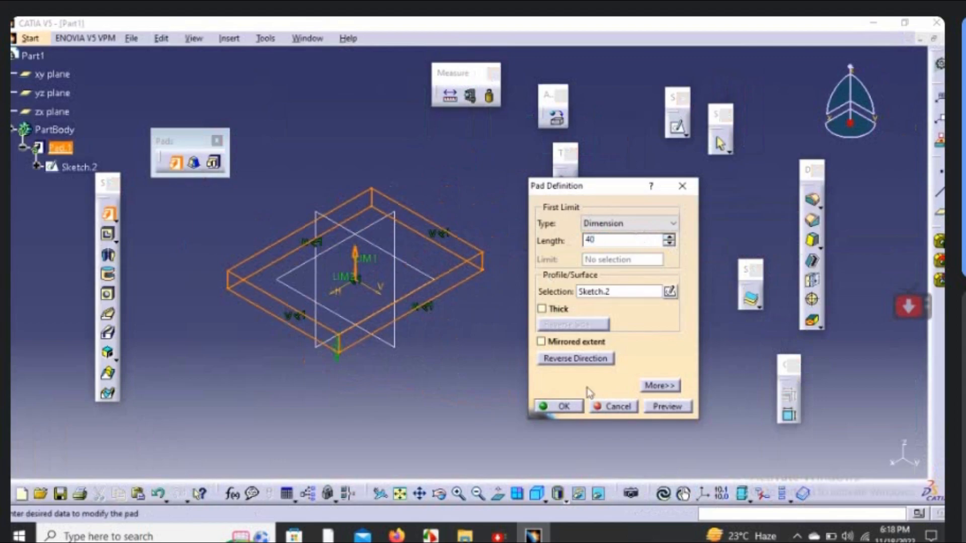
pyautogui.click(572, 406)
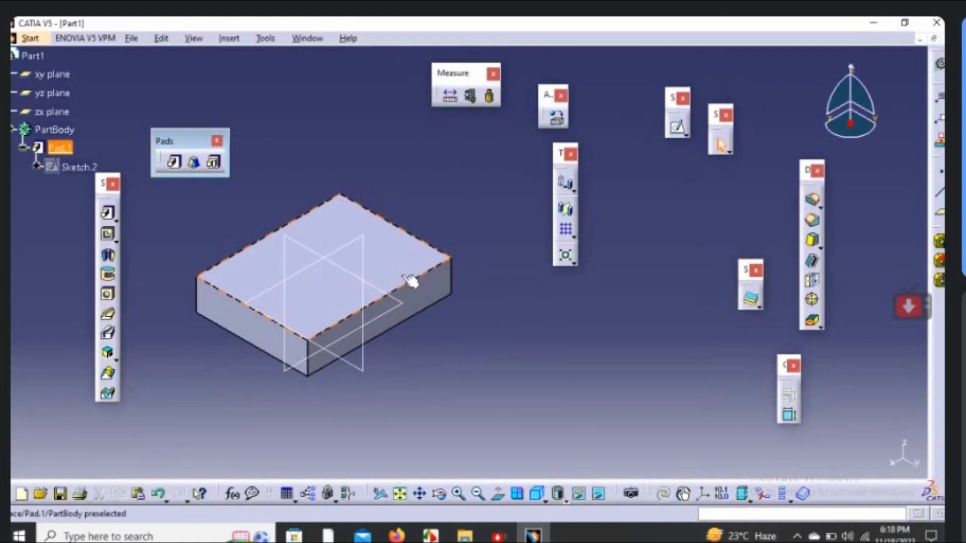
# Sketch a circle centred on the origin on the block's upper face and exit the sketcher.
pyautogui.moveTo(401, 274); pyautogui.dragTo(396, 326, button='middle')
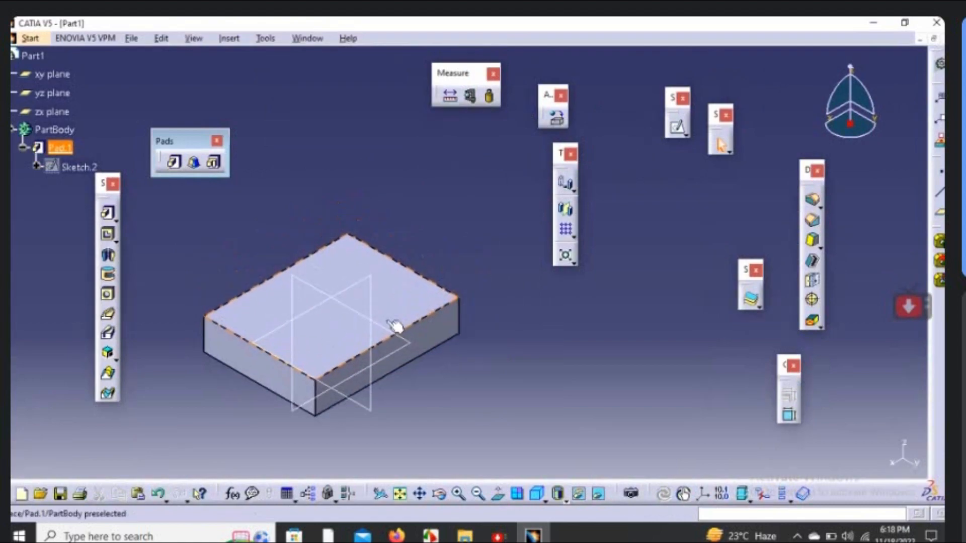
pyautogui.click(425, 298)
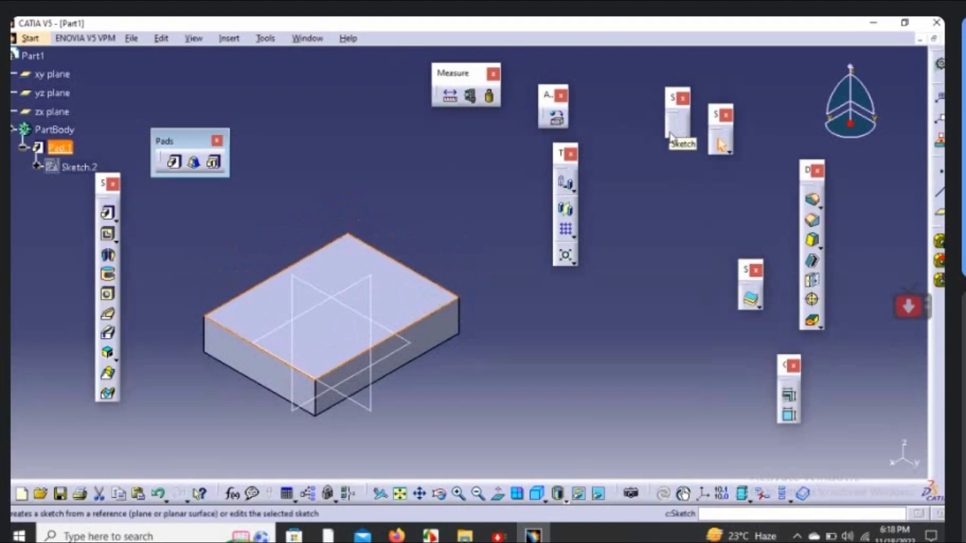
pyautogui.click(596, 286)
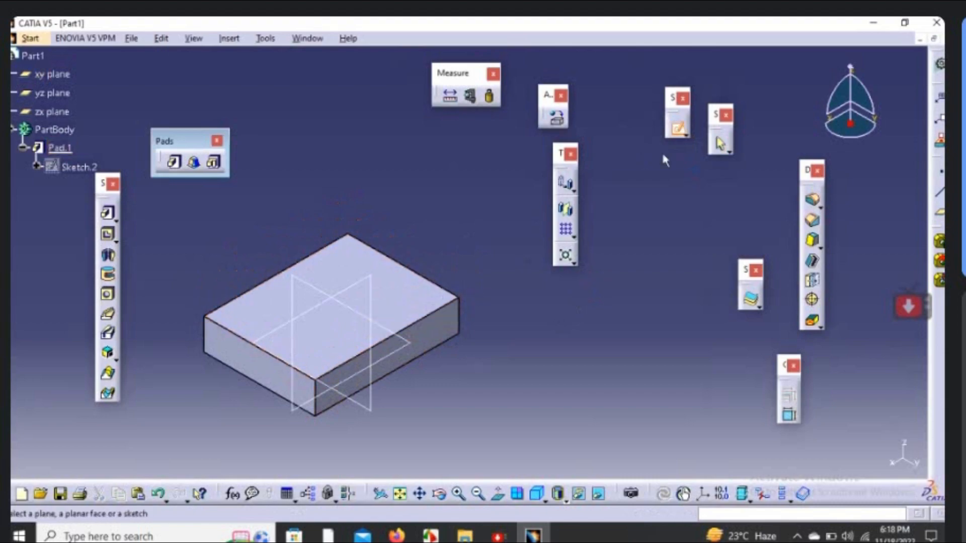
pyautogui.click(397, 279)
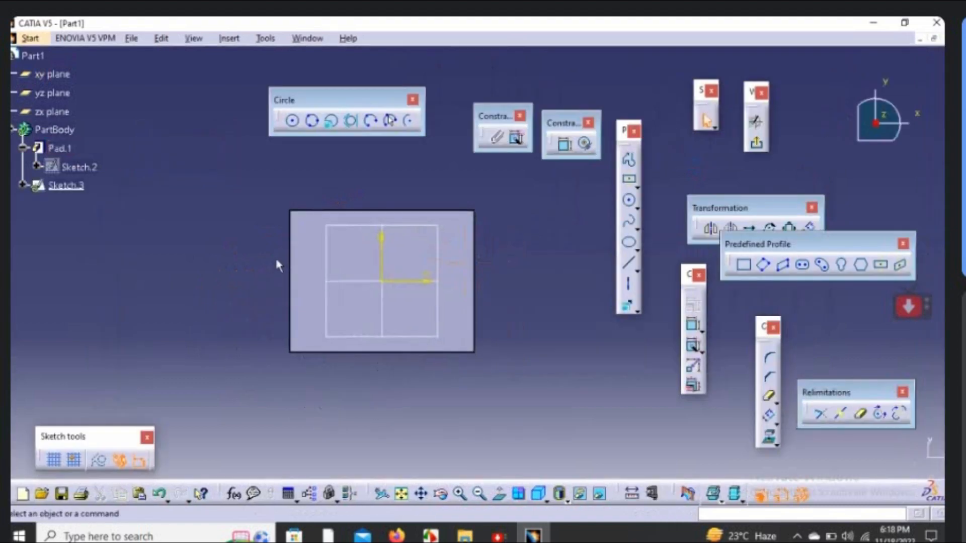
pyautogui.click(292, 120)
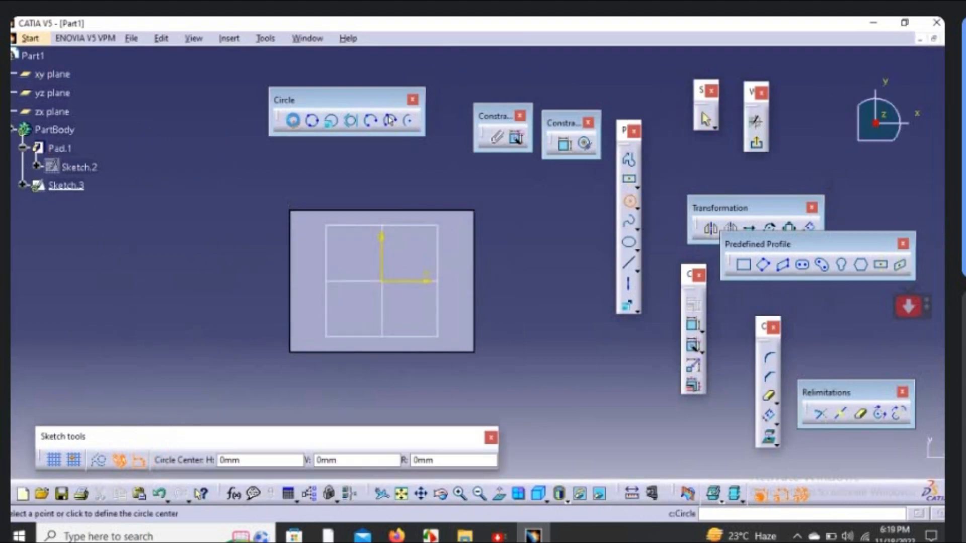
pyautogui.click(382, 281)
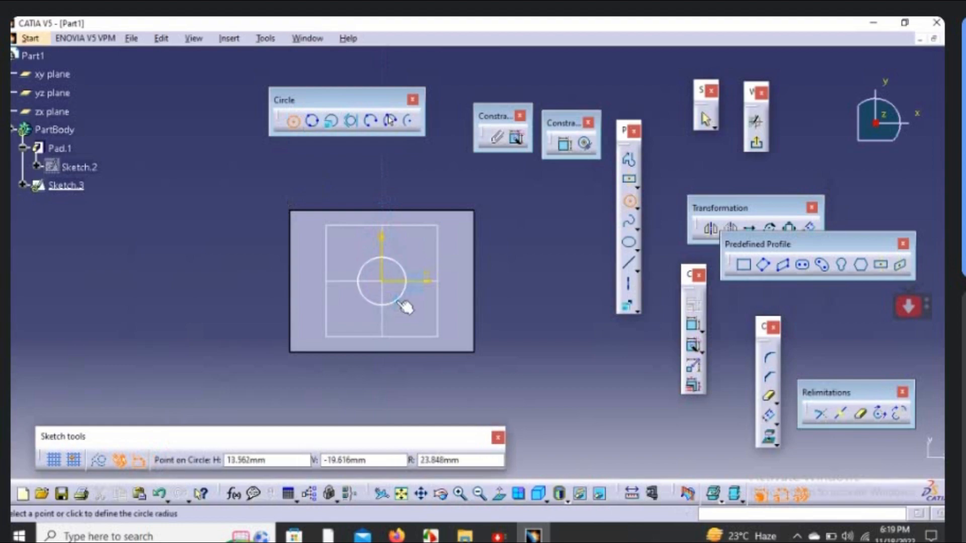
pyautogui.click(402, 308)
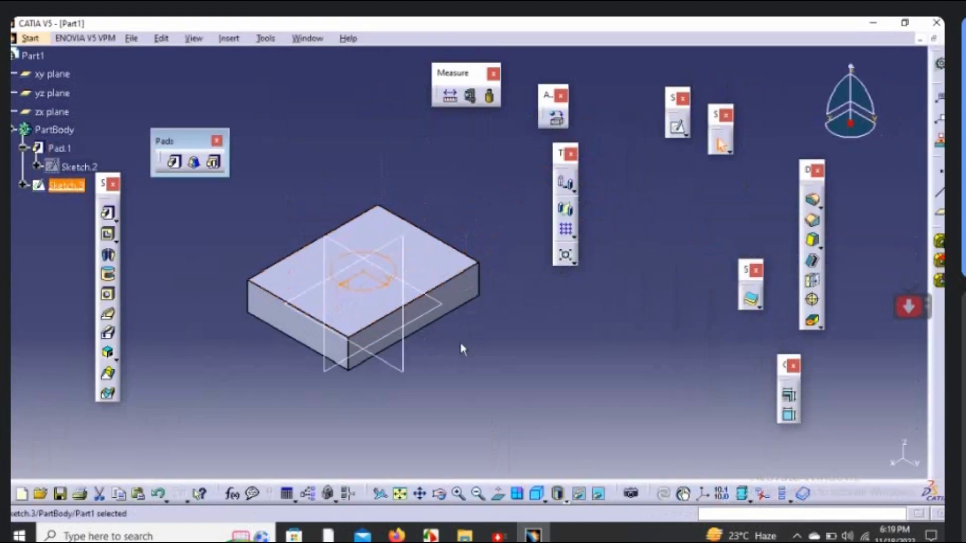
# Preview a pad of the circle sketch, Sketch.3, at lengths of 40 mm and 61 mm, and cancel the definition.
pyautogui.moveTo(461, 345); pyautogui.dragTo(458, 300, button='middle')
pyautogui.moveTo(379, 327); pyautogui.dragTo(442, 368, button='middle')
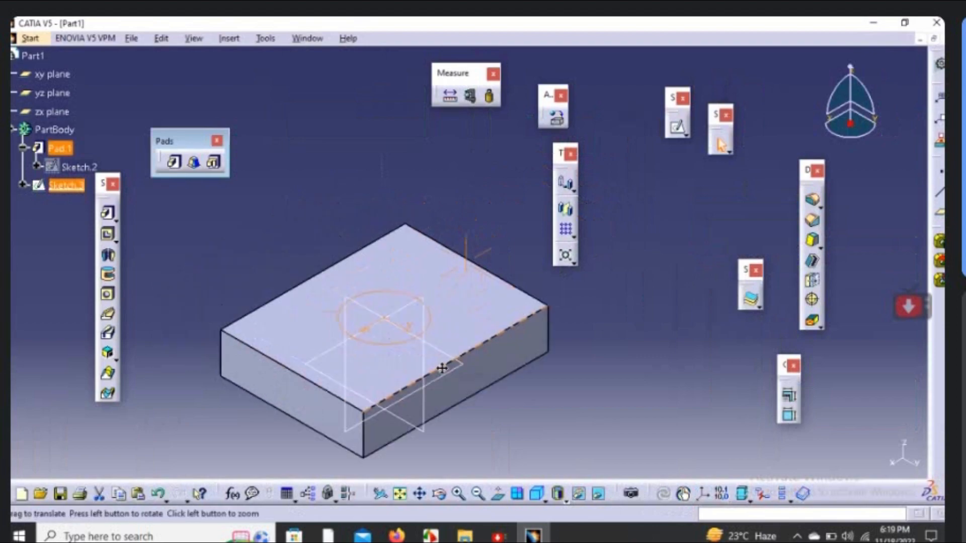
pyautogui.click(175, 162)
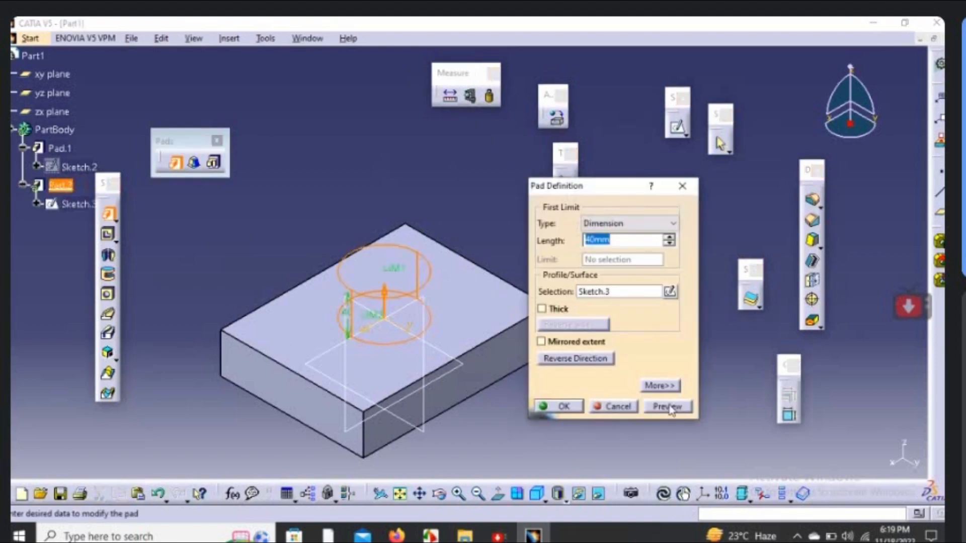
pyautogui.click(668, 406)
pyautogui.click(669, 236)
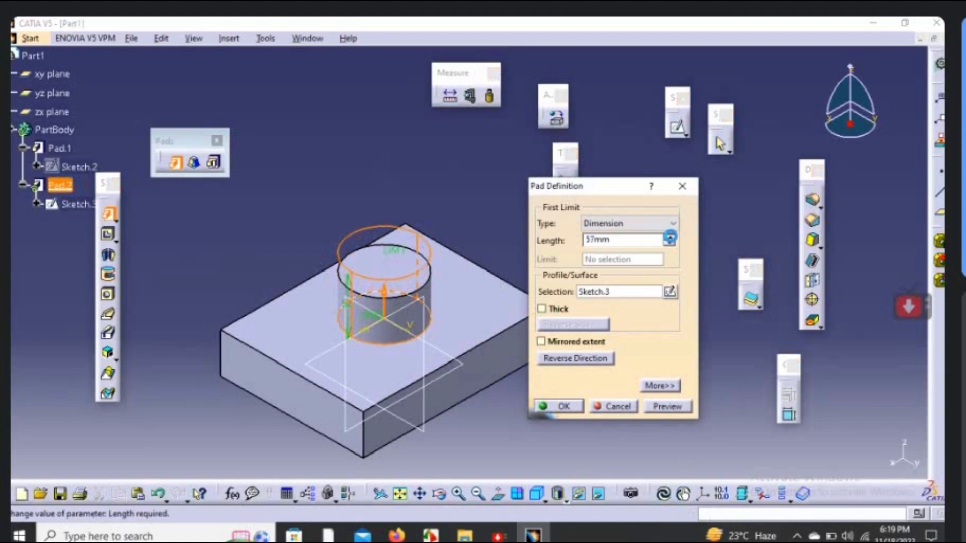
pyautogui.click(670, 237)
pyautogui.click(660, 407)
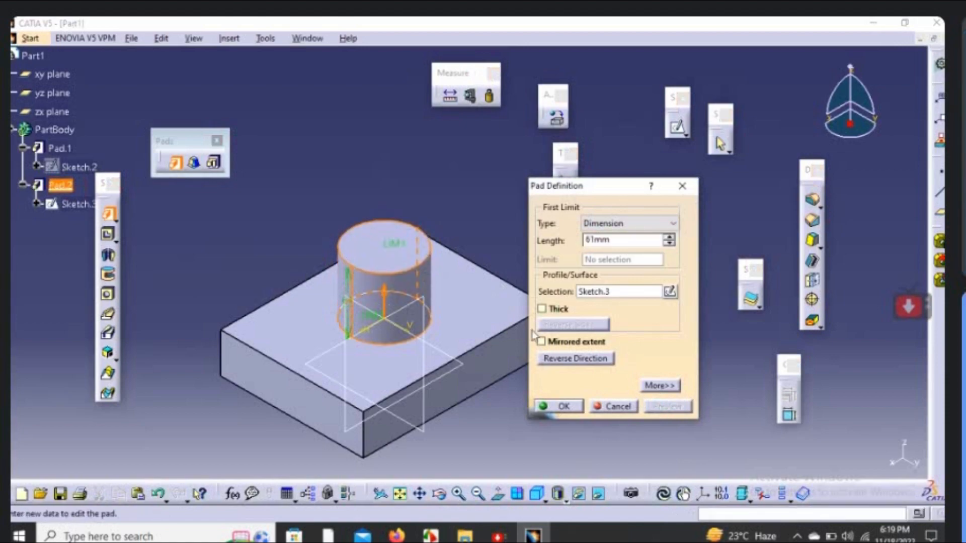
pyautogui.click(619, 410)
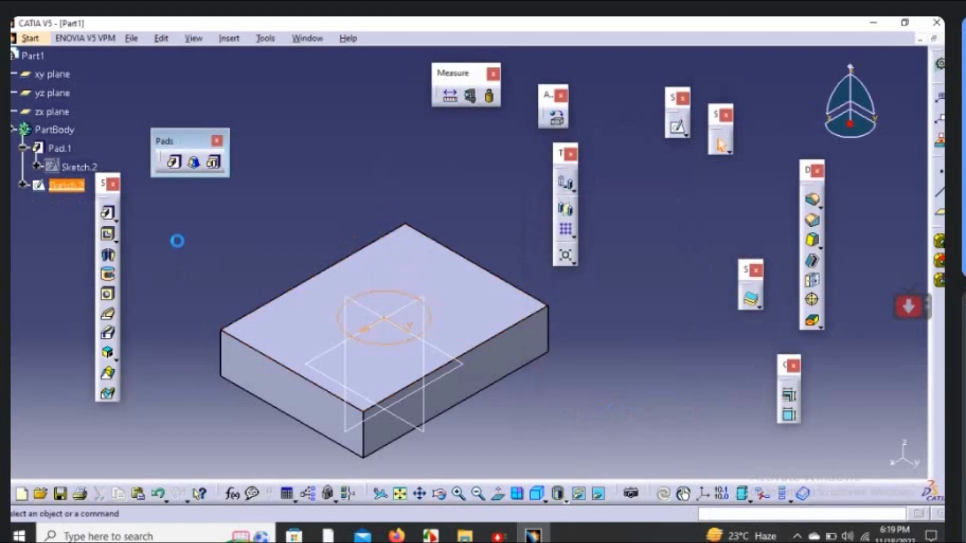
# Float the pocket tools and preview a 40 mm deep pocket cut from the circle sketch, Sketch.3.
pyautogui.click(116, 243)
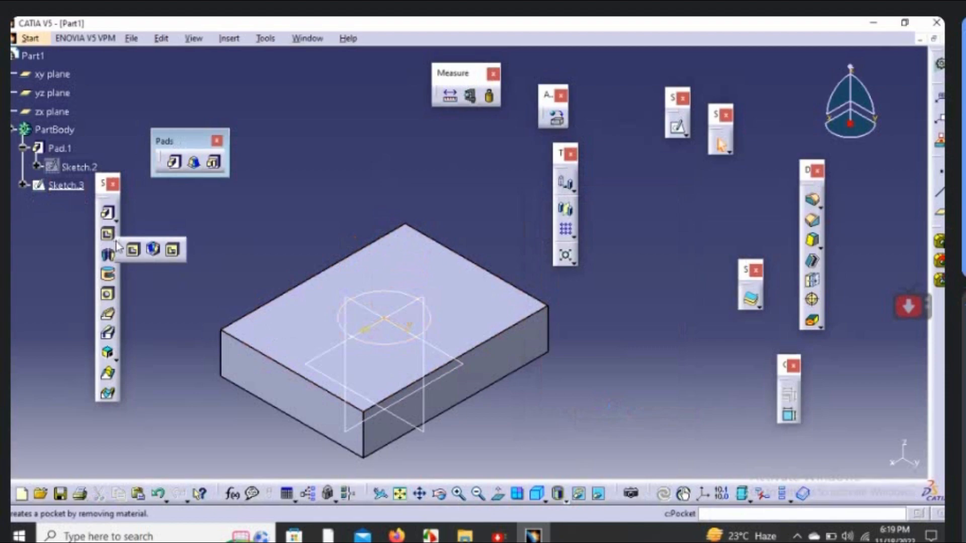
pyautogui.moveTo(122, 249); pyautogui.dragTo(171, 248)
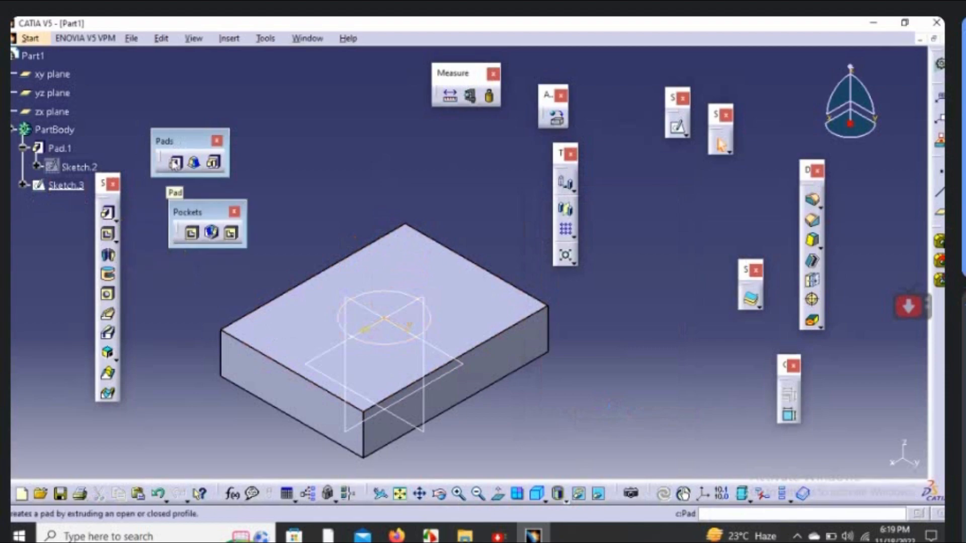
pyautogui.click(192, 234)
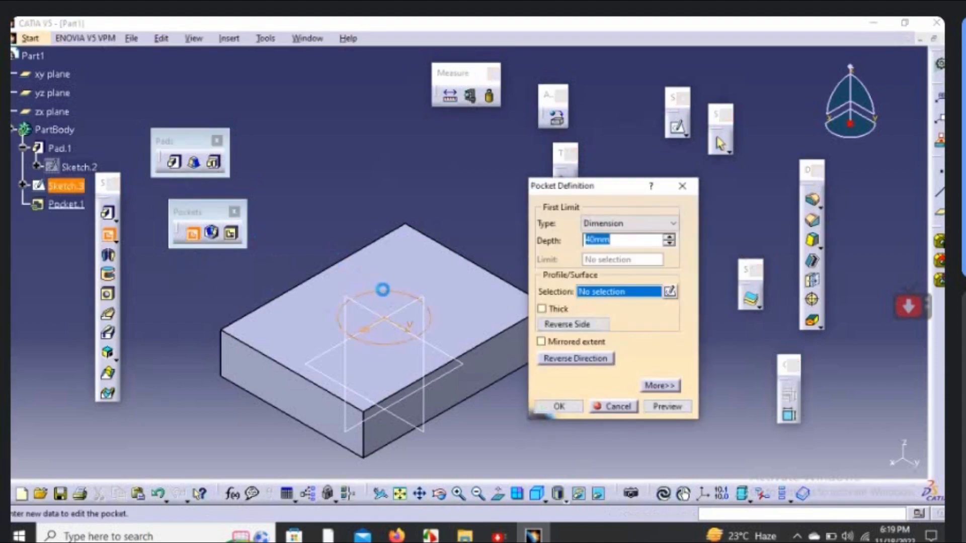
pyautogui.click(390, 291)
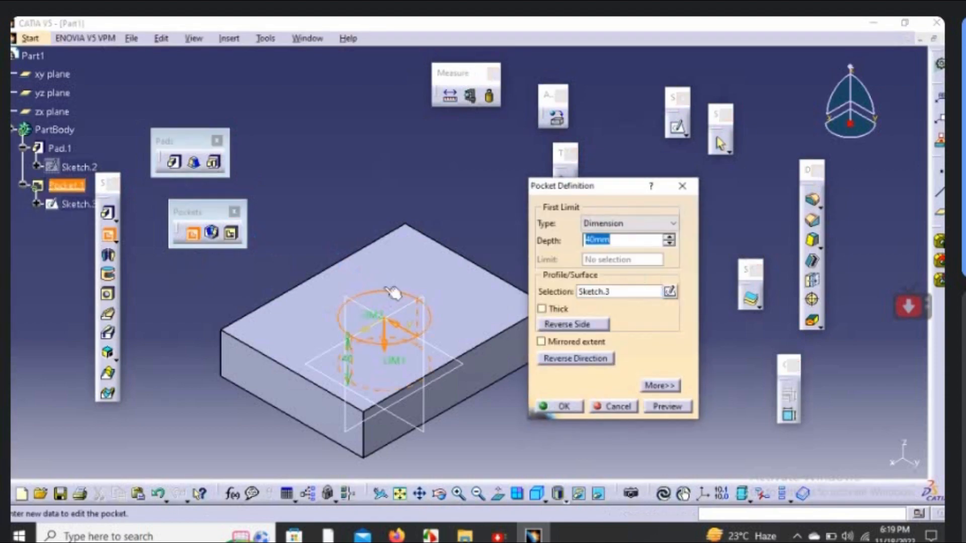
pyautogui.click(675, 408)
pyautogui.moveTo(425, 361); pyautogui.dragTo(417, 352, button='middle')
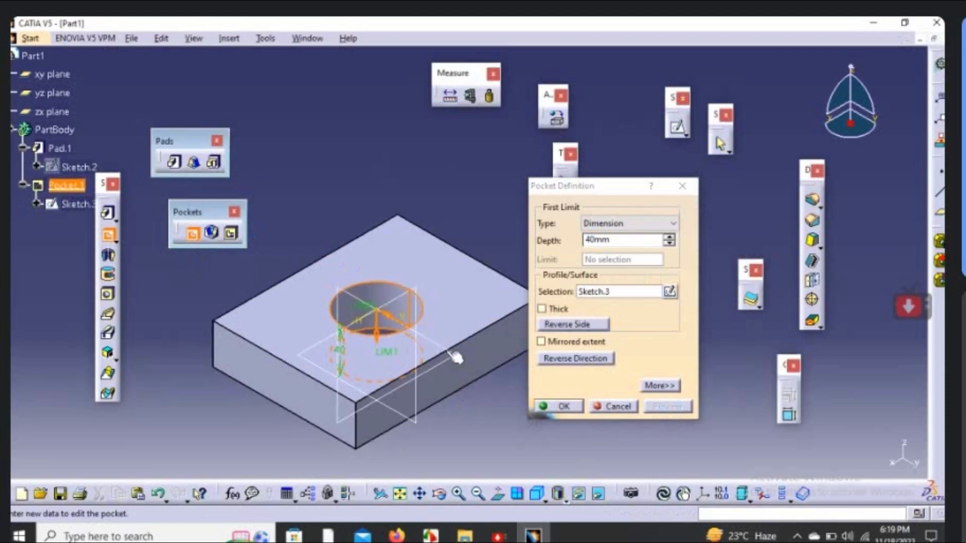
# Set the circular pocket's depth to 20 mm and preview the blind hole.
pyautogui.click(554, 247)
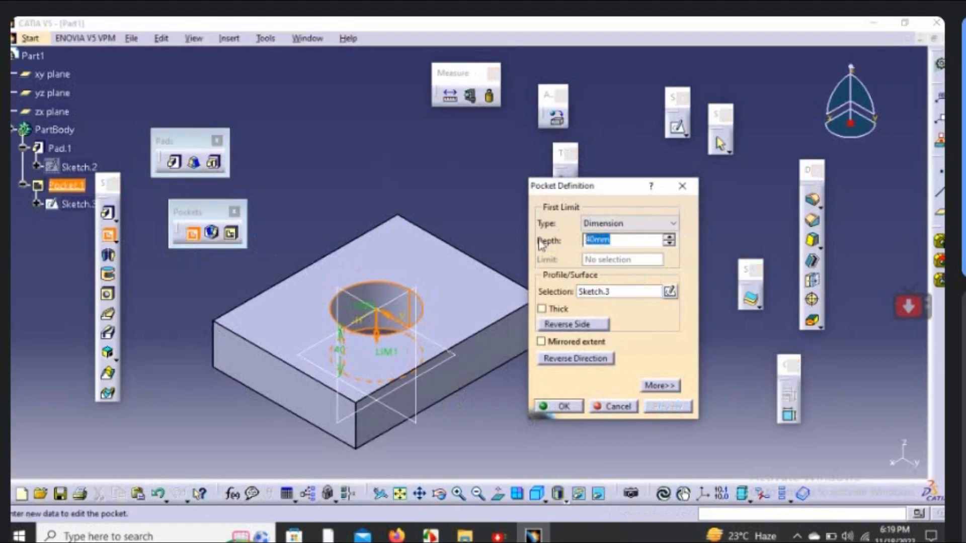
pyautogui.write('20')
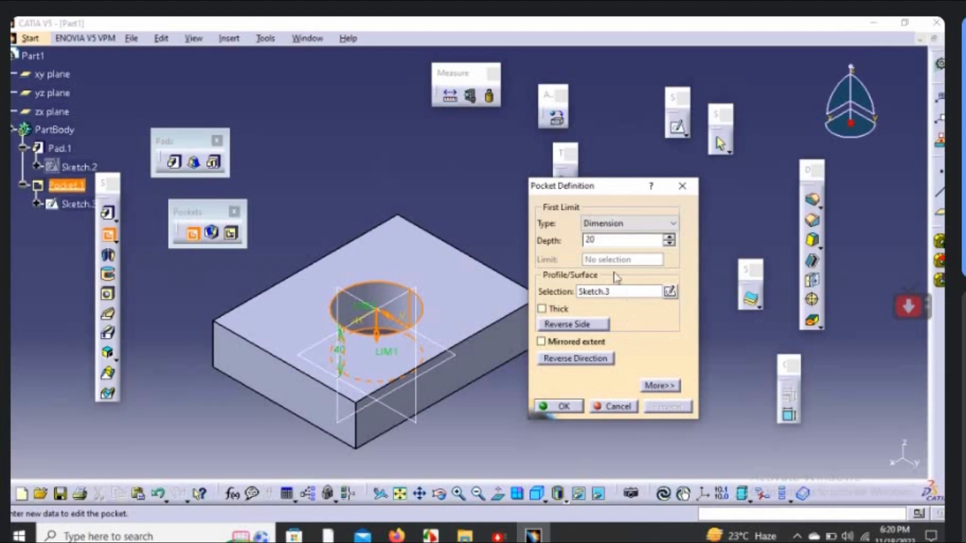
pyautogui.click(614, 292)
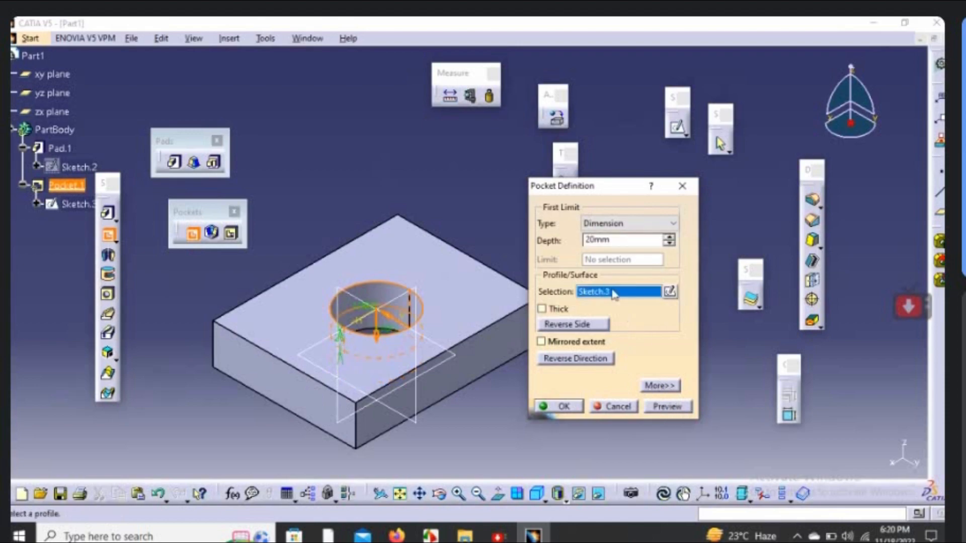
pyautogui.click(686, 409)
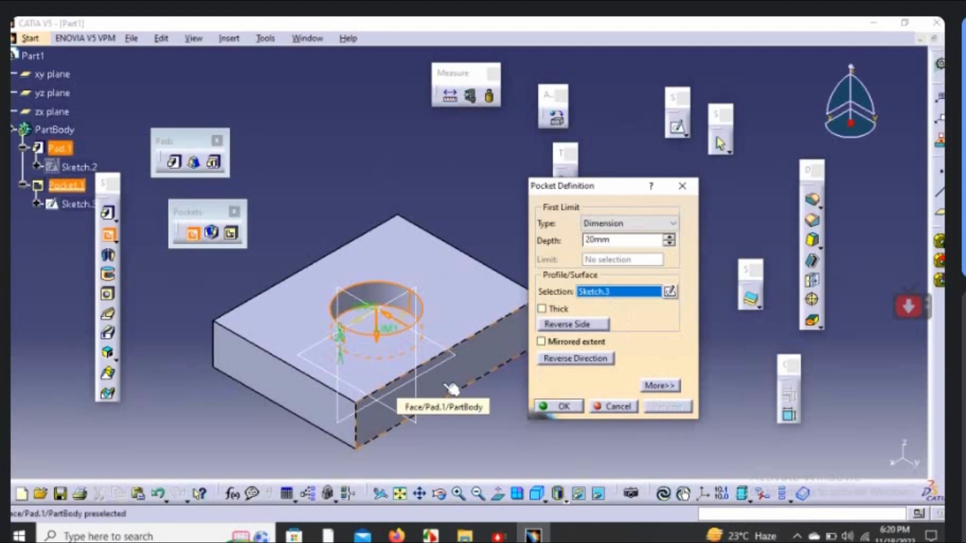
pyautogui.moveTo(444, 385); pyautogui.dragTo(453, 306, button='middle')
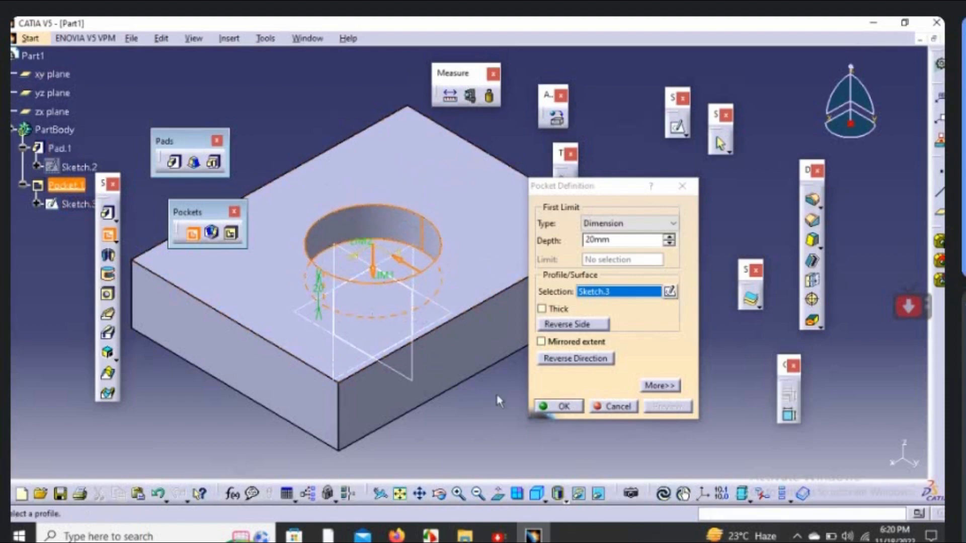
# Preview the pocket with its cut side reversed to remove material outside the circle, and restore the original side.
pyautogui.click(583, 330)
pyautogui.click(669, 408)
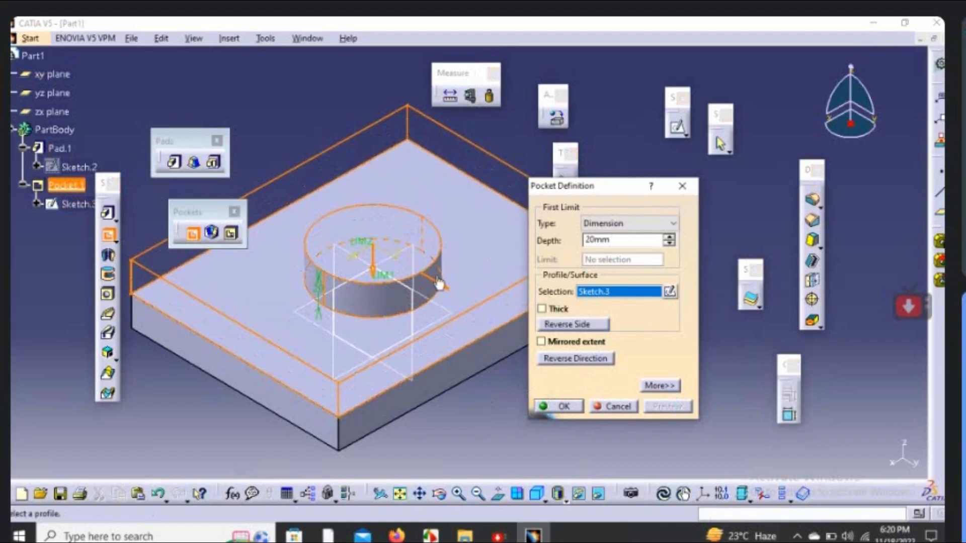
pyautogui.click(593, 326)
pyautogui.click(669, 409)
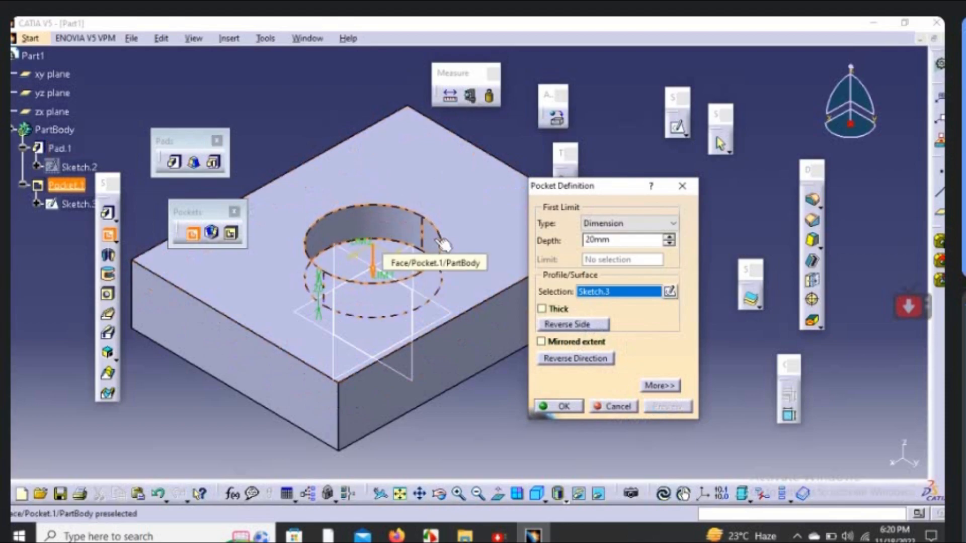
pyautogui.click(579, 325)
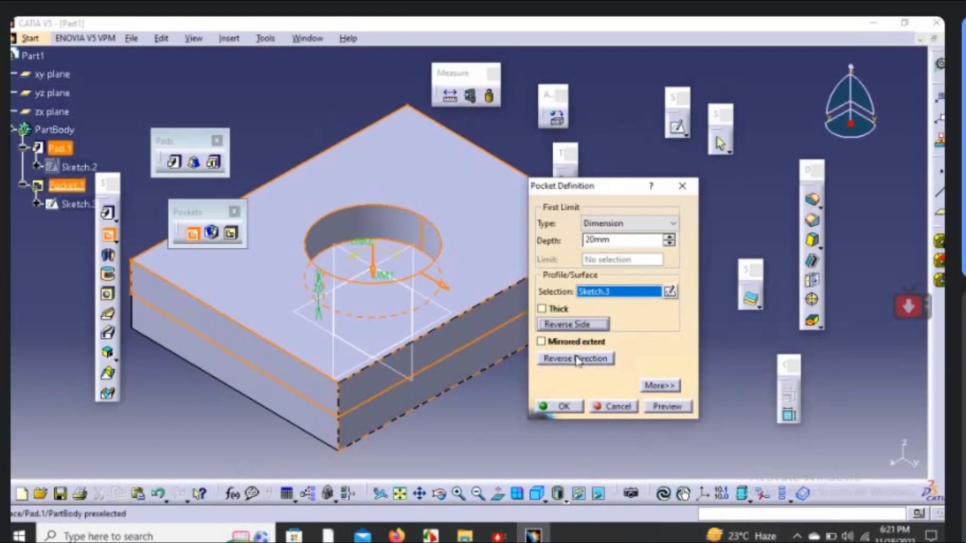
pyautogui.click(573, 325)
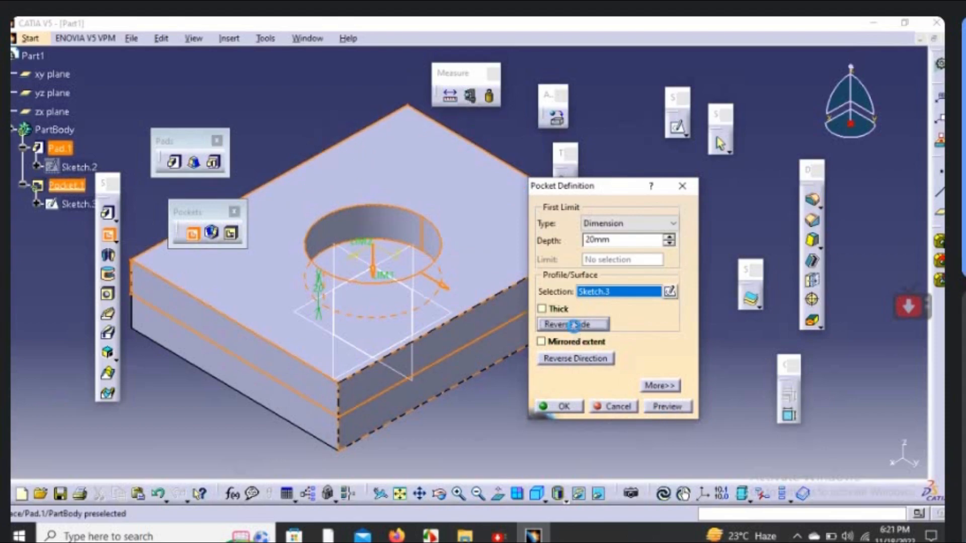
pyautogui.click(660, 407)
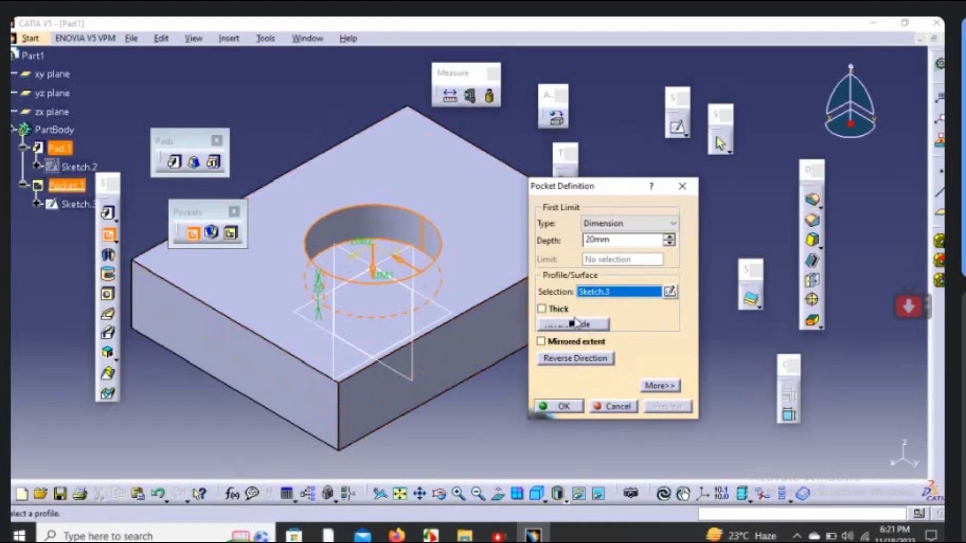
# Turn on the Thick option for the circular pocket, preview it at 1 mm, and raise Thickness1 to 14 mm for another preview.
pyautogui.click(553, 308)
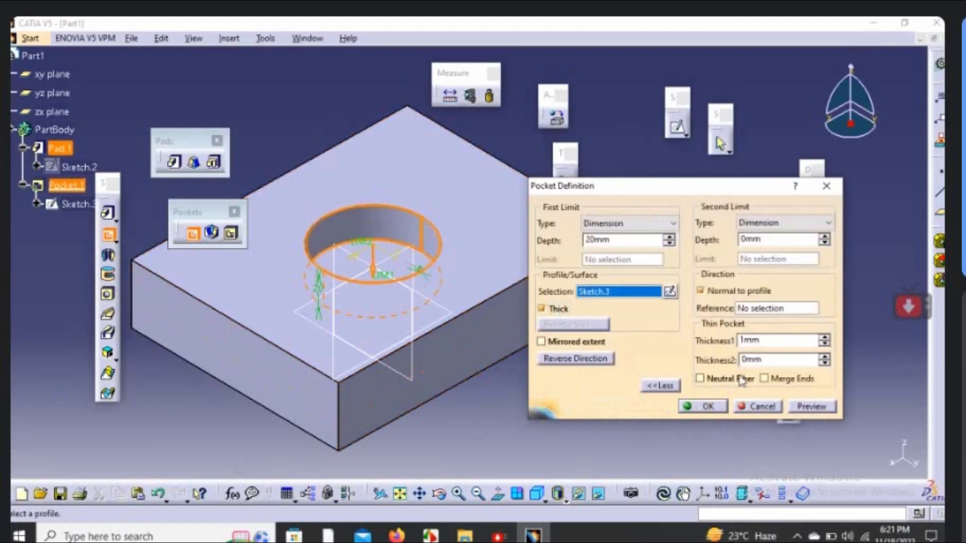
pyautogui.click(807, 407)
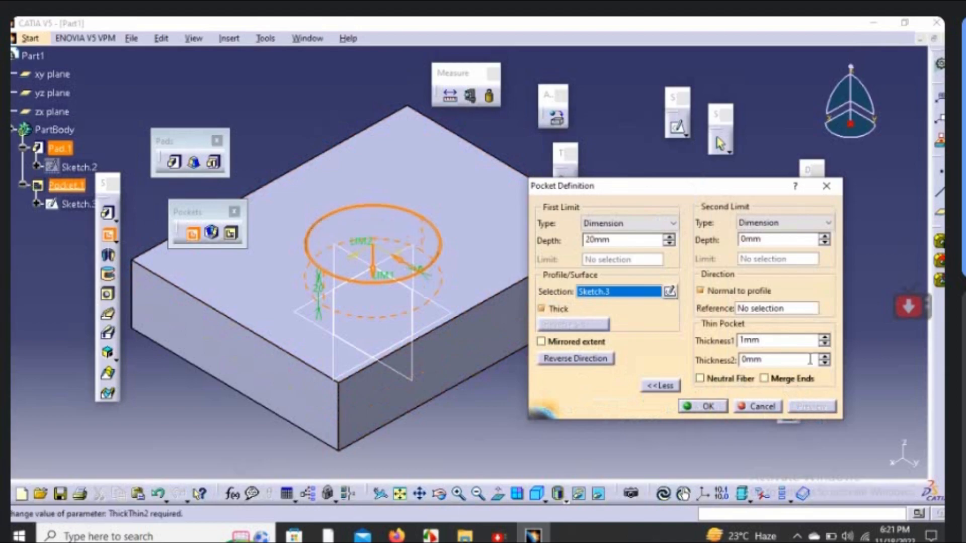
pyautogui.click(823, 338)
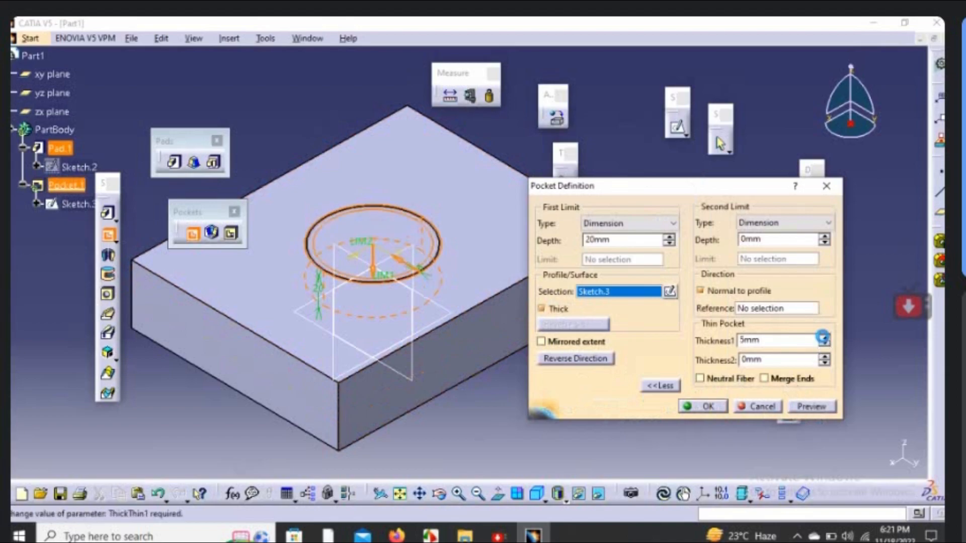
pyautogui.click(823, 337)
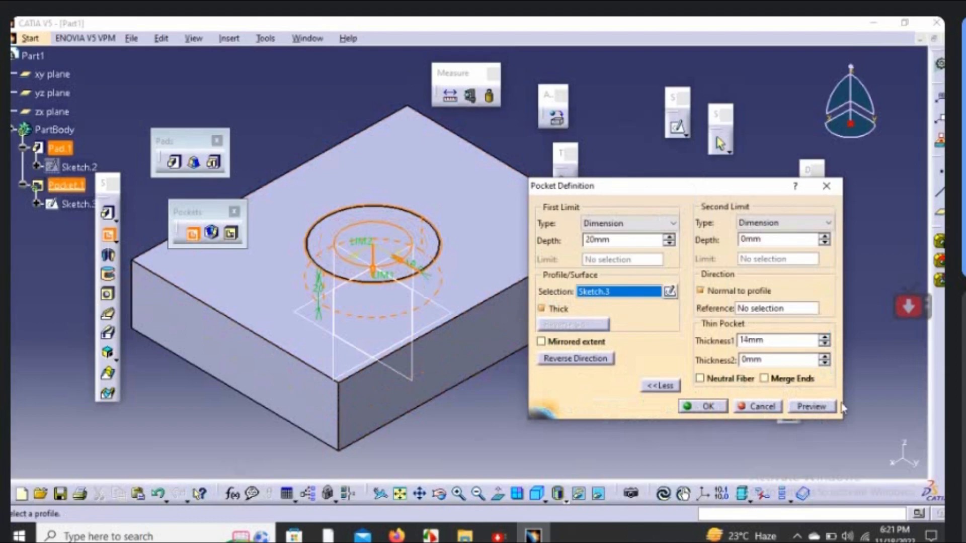
pyautogui.click(830, 409)
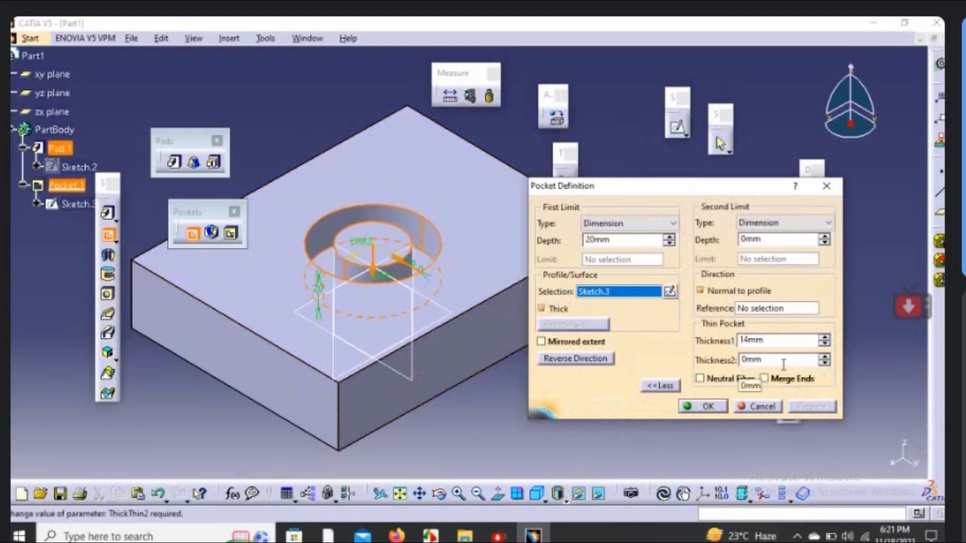
# Centre the 14 mm pocket wall on the circle profile with Neutral Fiber, preview it, and create the ring-shaped pocket.
pyautogui.click(729, 383)
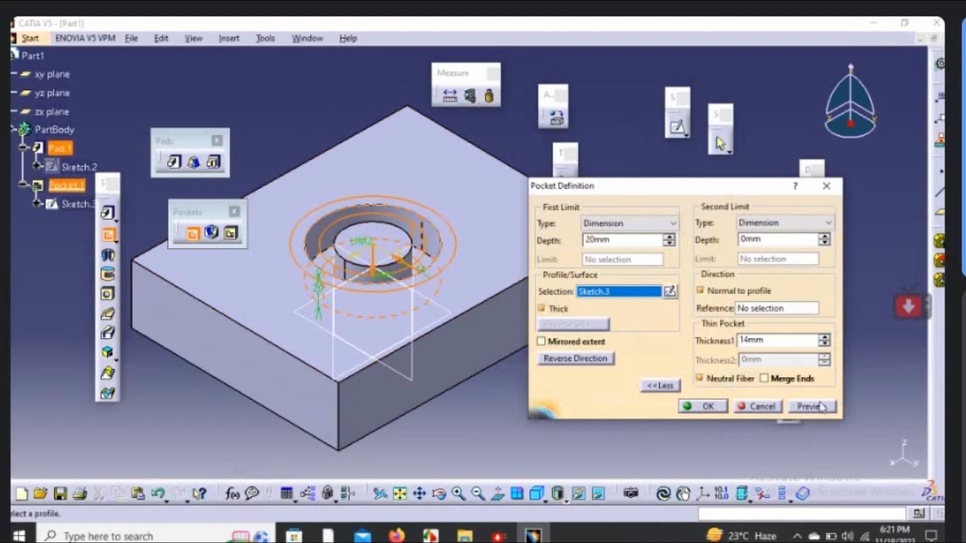
pyautogui.click(820, 406)
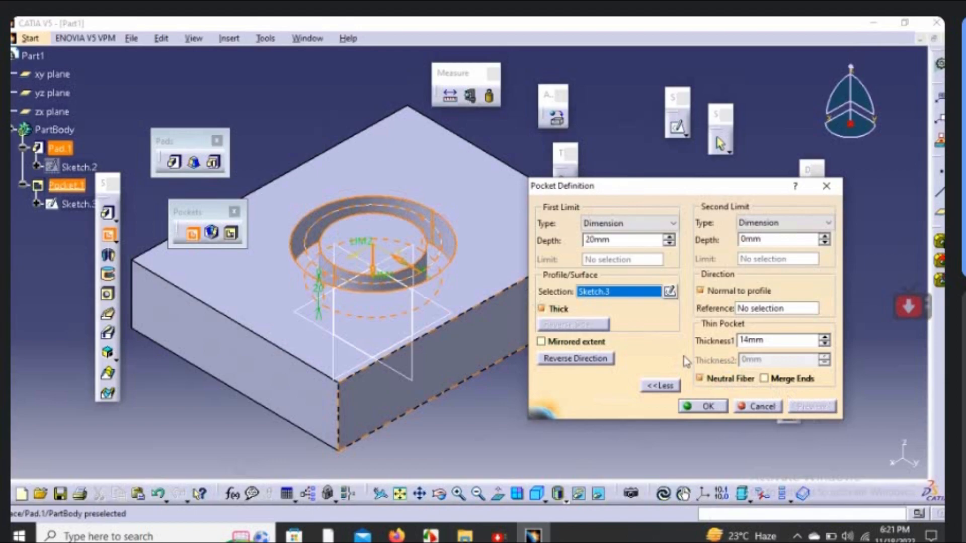
pyautogui.click(708, 409)
pyautogui.keyDown('ctrl'); pyautogui.moveTo(500, 384); pyautogui.dragTo(506, 365, button='middle'); pyautogui.keyUp('ctrl')
pyautogui.moveTo(445, 308); pyautogui.dragTo(448, 281, button='middle')
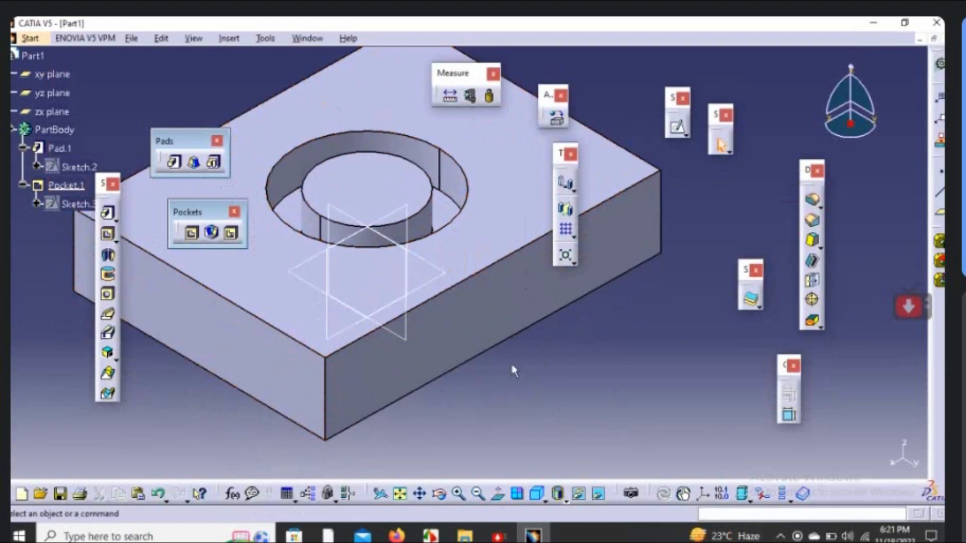
pyautogui.keyDown('ctrl'); pyautogui.moveTo(511, 364); pyautogui.dragTo(523, 394, button='middle'); pyautogui.keyUp('ctrl')
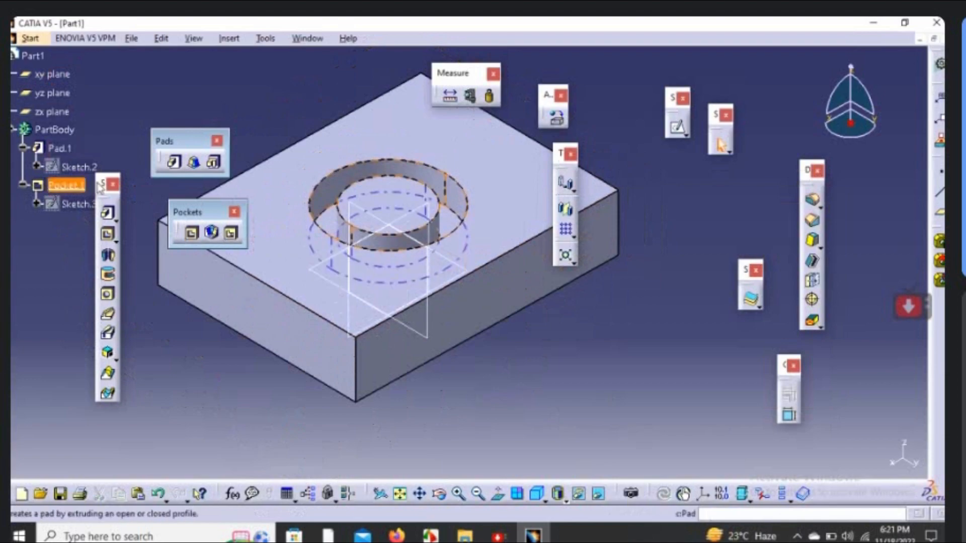
# Delete Pocket.1 with its aggregated elements excluded so the circle sketch is kept, and undo the deletion.
pyautogui.moveTo(103, 189); pyautogui.dragTo(157, 269)
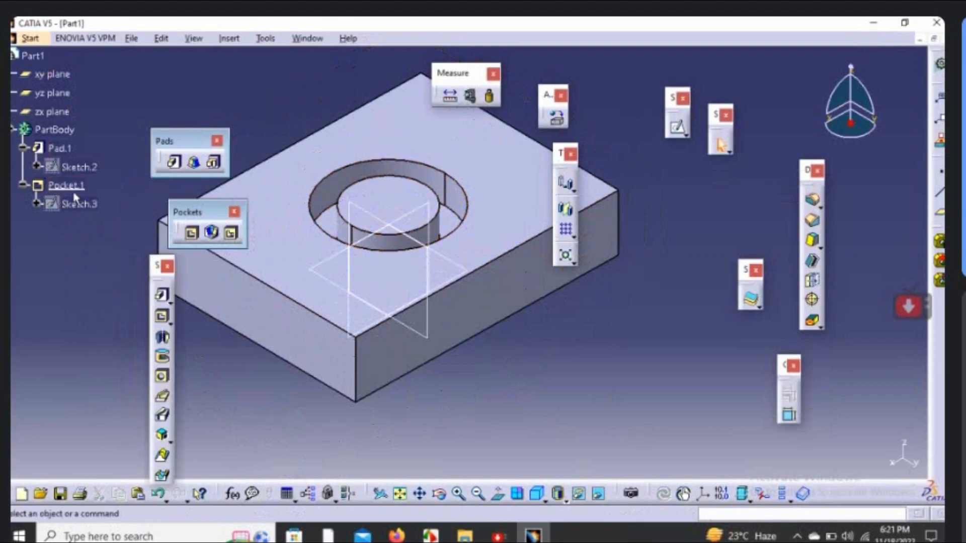
pyautogui.click(61, 187)
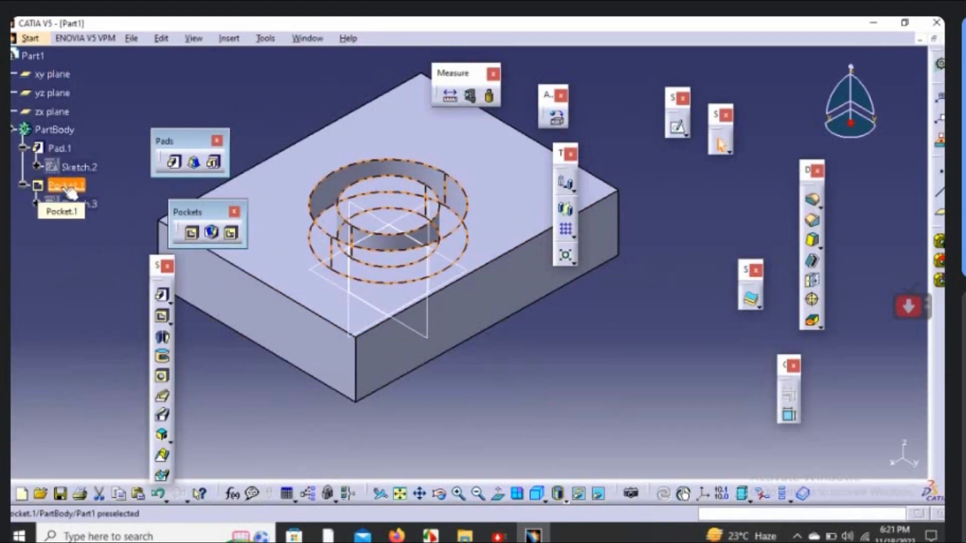
pyautogui.rightClick(61, 186)
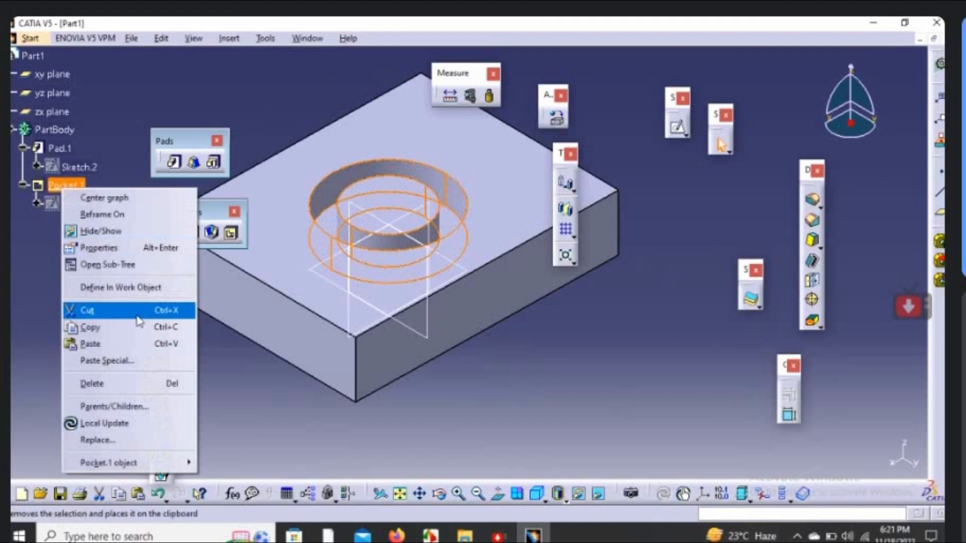
pyautogui.click(132, 390)
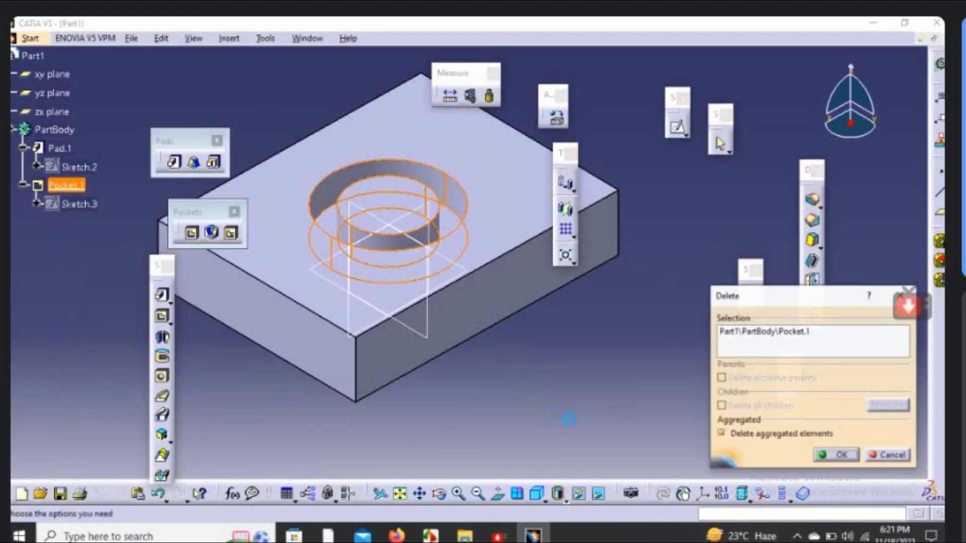
pyautogui.moveTo(786, 306); pyautogui.dragTo(629, 255)
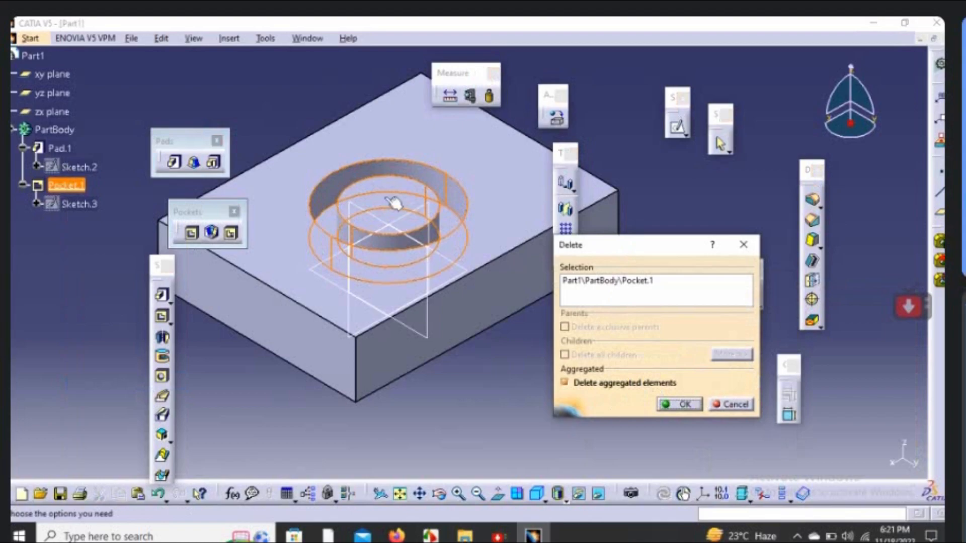
pyautogui.click(597, 388)
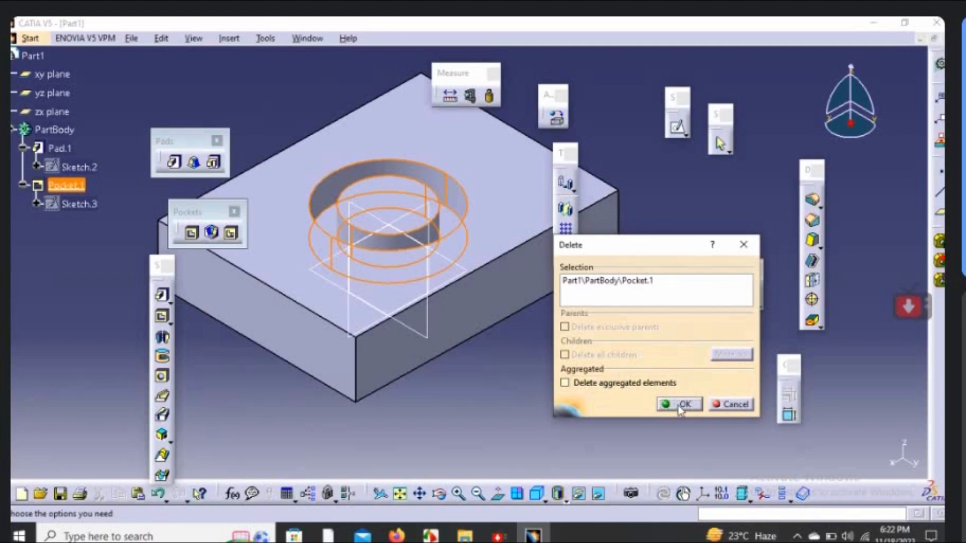
pyautogui.click(680, 409)
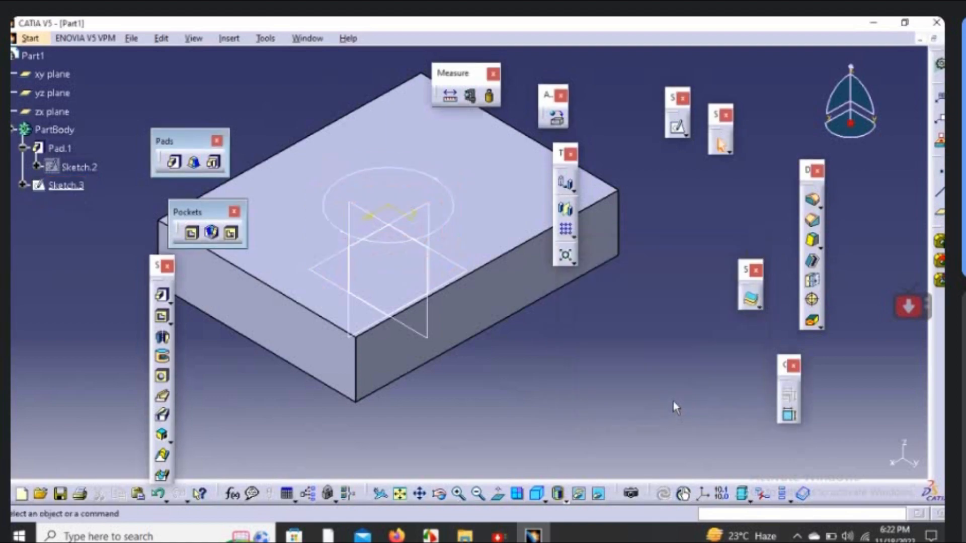
pyautogui.hotkey('ctrl', 'z')
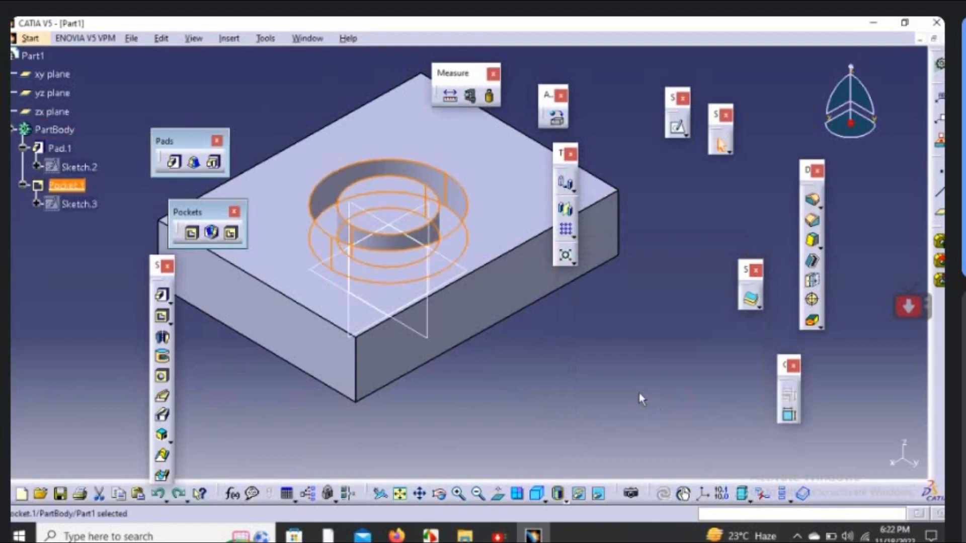
# Delete Pocket.1 together with its aggregated elements, including the circle sketch, Sketch.3.
pyautogui.rightClick(67, 191)
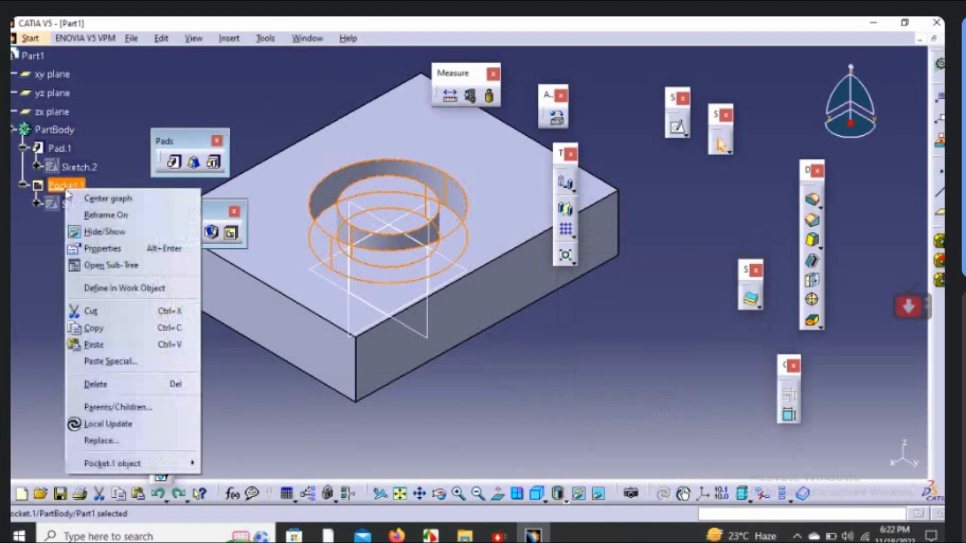
pyautogui.click(80, 385)
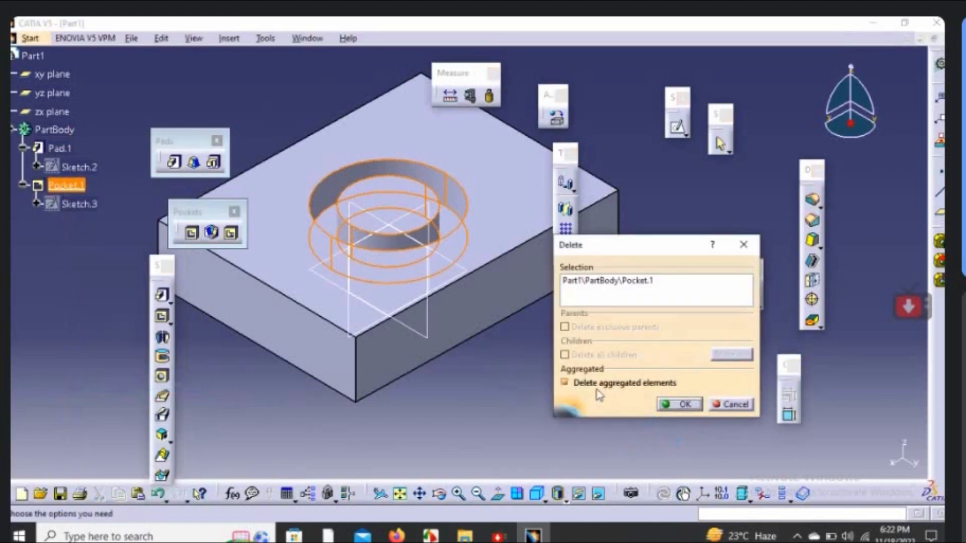
pyautogui.click(689, 405)
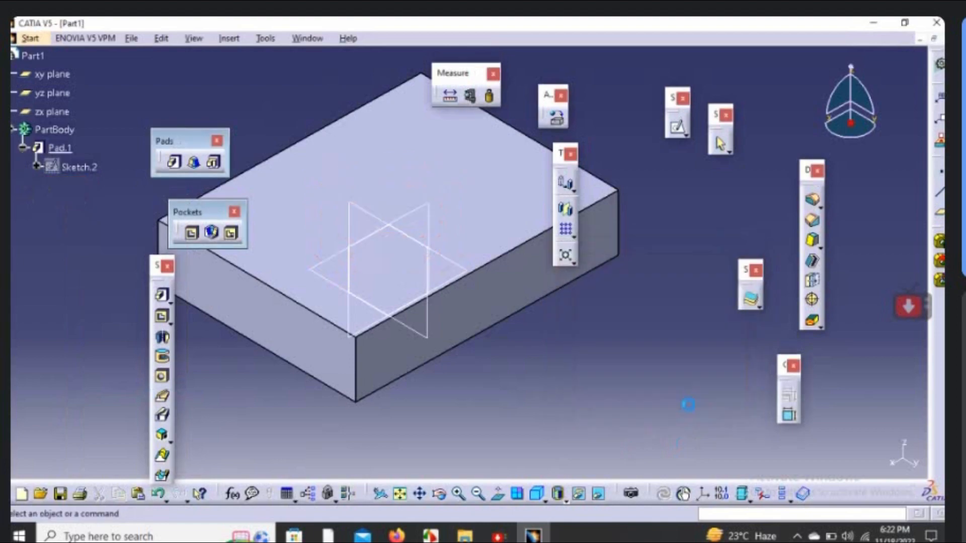
# Move the floating pocket tools clear of the block and select the block's upper face.
pyautogui.scroll(-1, 671, 327)
pyautogui.moveTo(671, 328); pyautogui.dragTo(546, 374, button='middle')
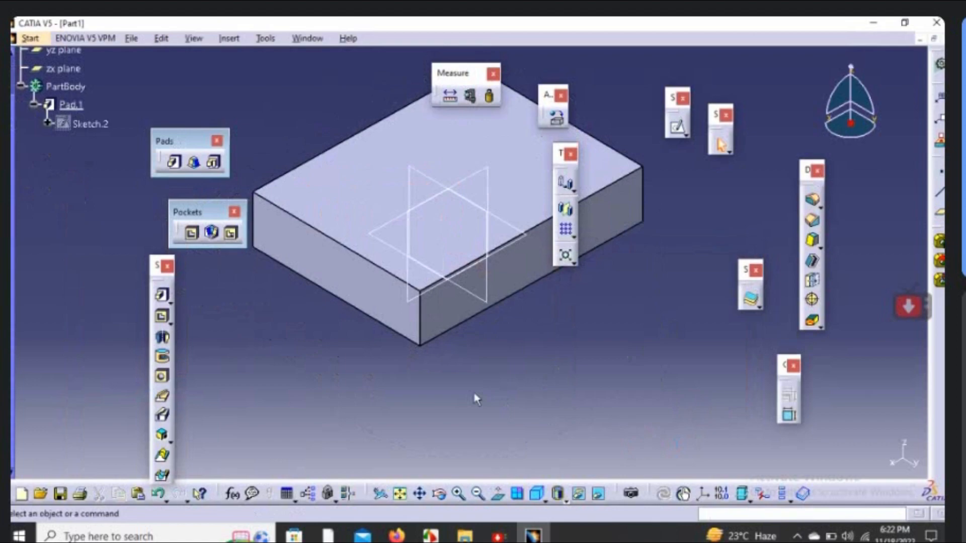
pyautogui.moveTo(477, 399); pyautogui.dragTo(399, 408, button='middle')
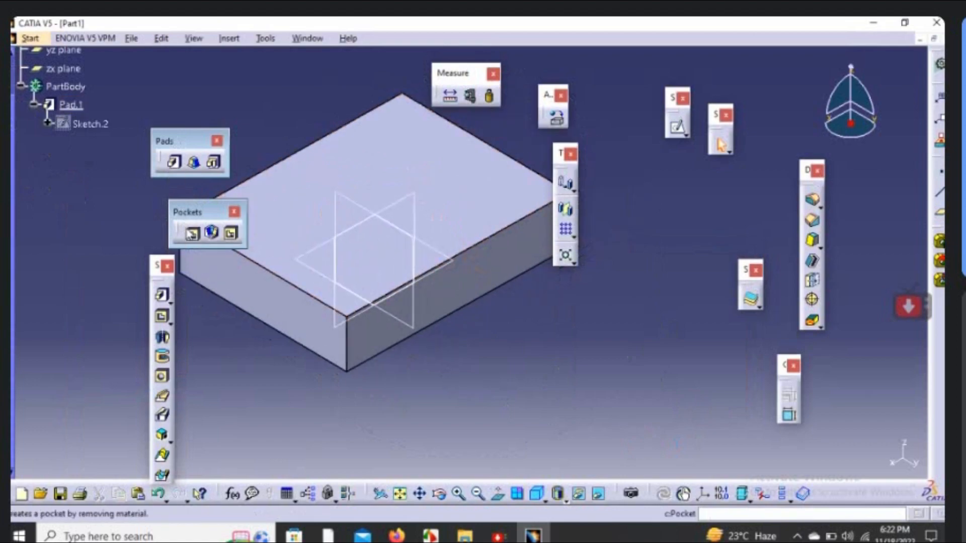
pyautogui.moveTo(189, 211); pyautogui.dragTo(106, 198)
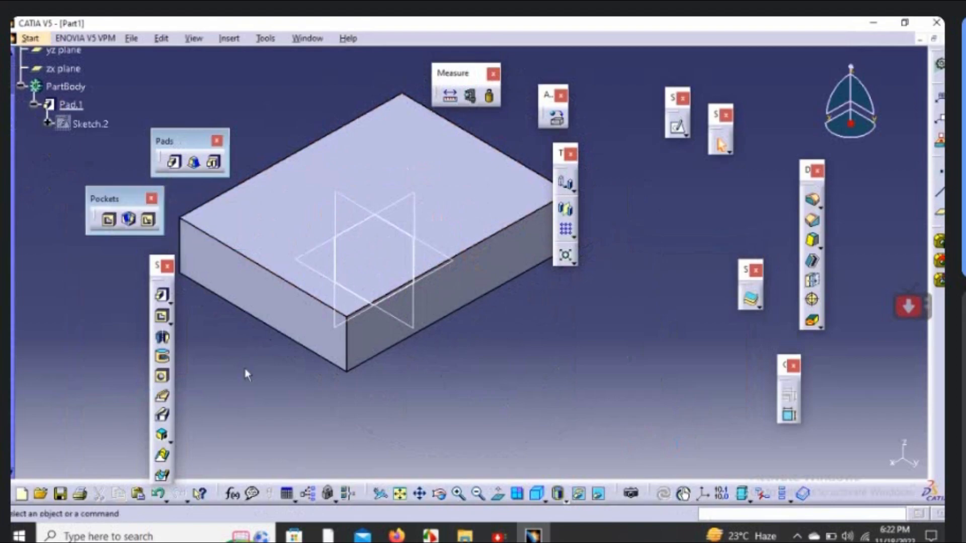
pyautogui.moveTo(416, 327); pyautogui.dragTo(442, 345, button='middle')
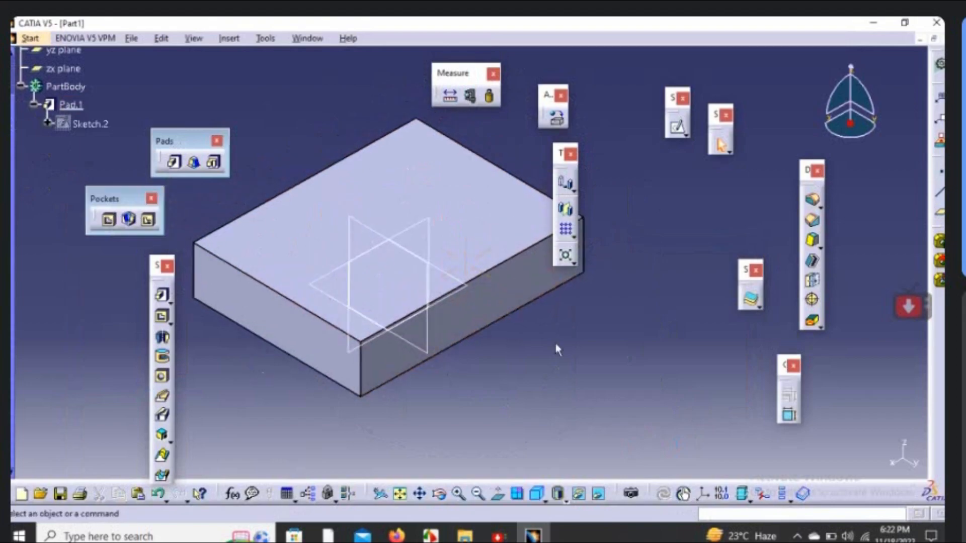
pyautogui.moveTo(560, 323); pyautogui.dragTo(550, 324, button='middle')
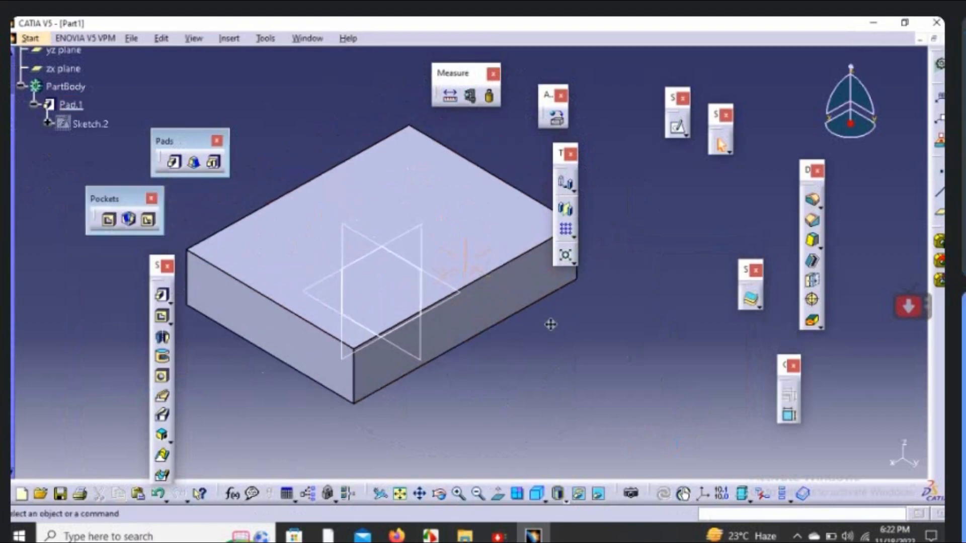
pyautogui.click(478, 226)
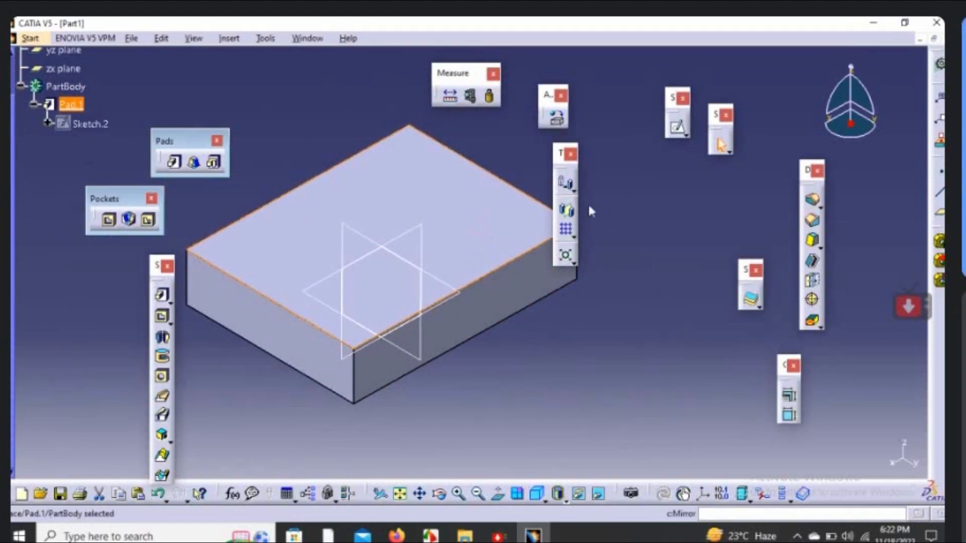